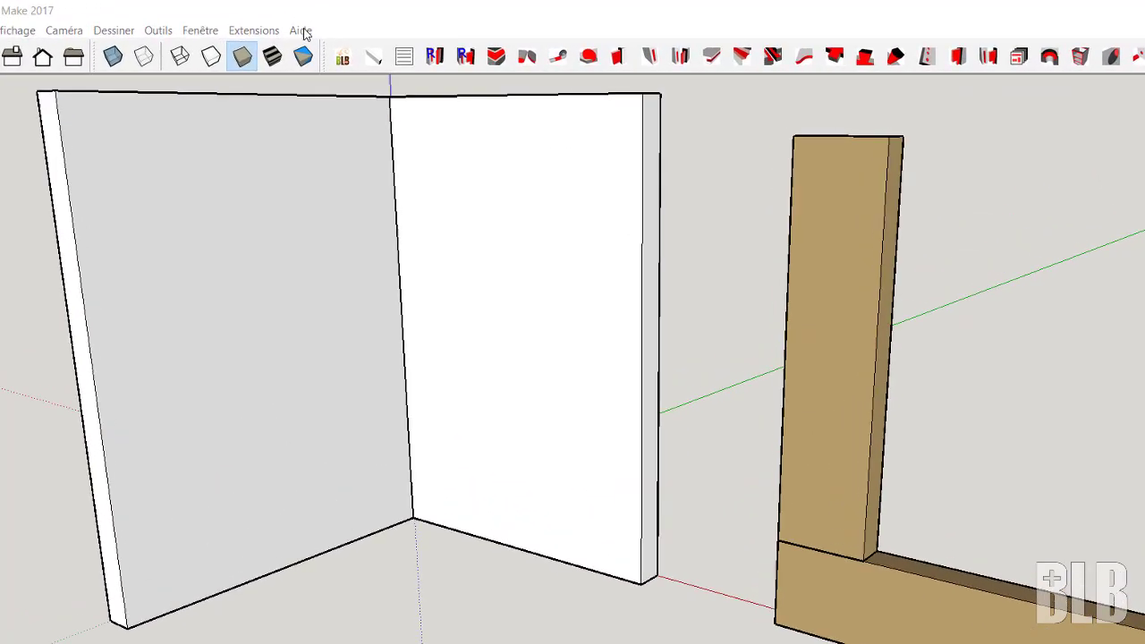
left_click(300, 31)
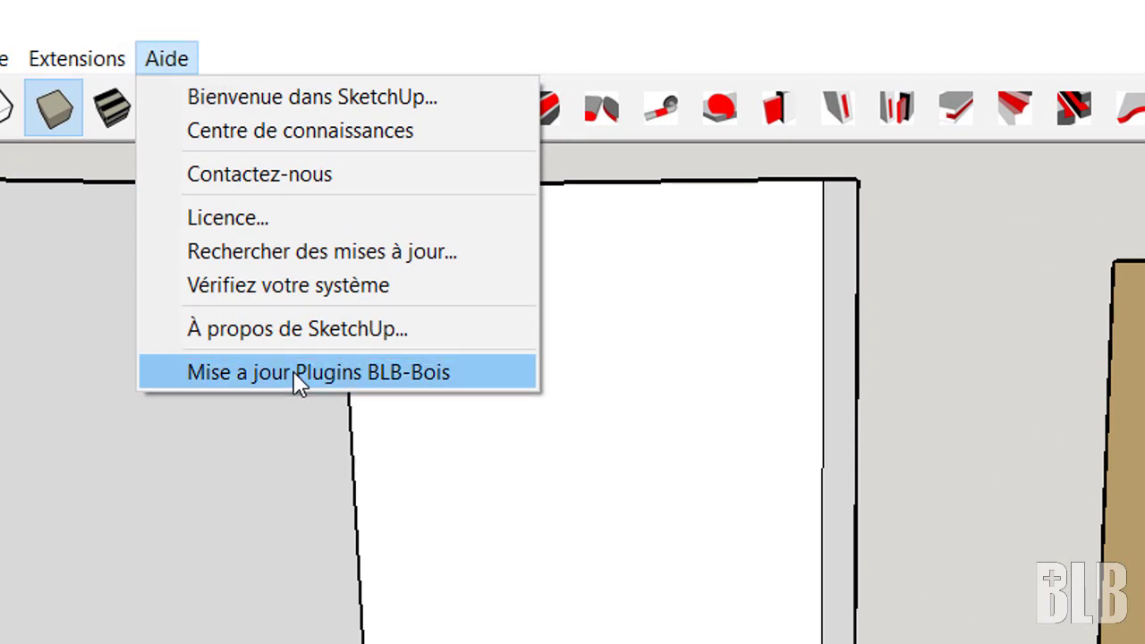
left_click(372, 39)
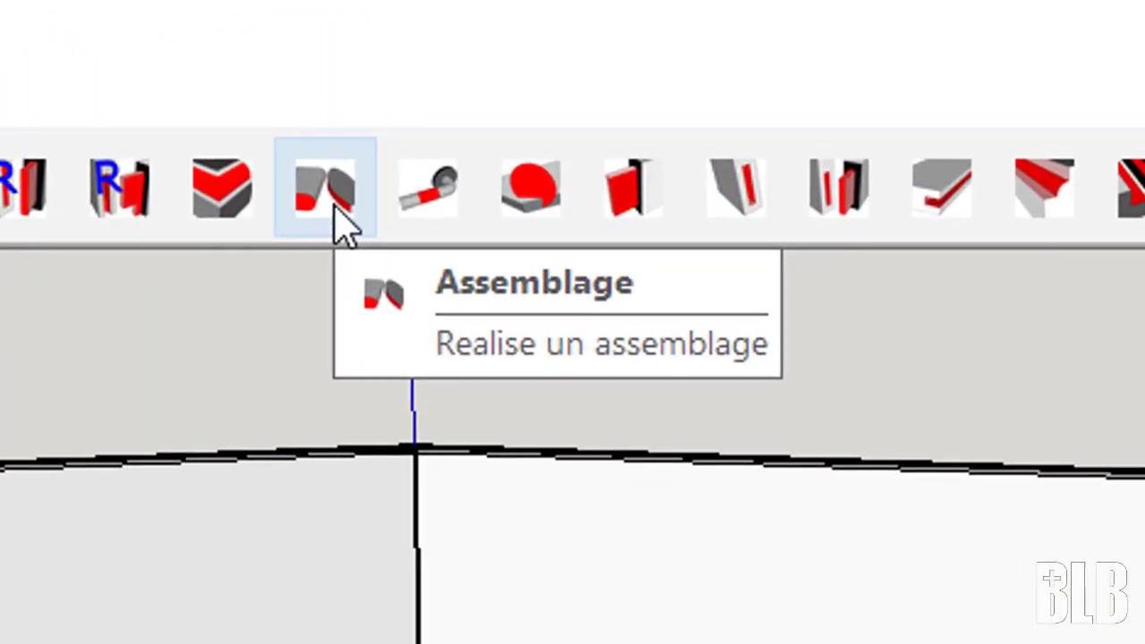
Start the Assemblage tool and review the machining settings of the Lamelles, Dominos and Tourillons joint types
left_click(332, 213)
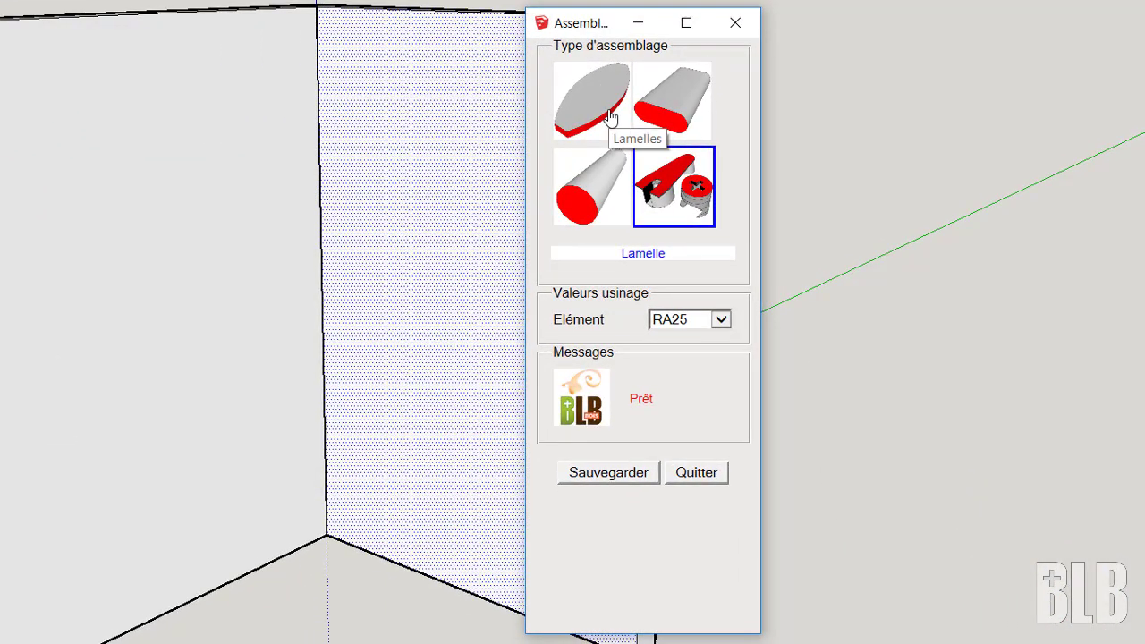
left_click(611, 118)
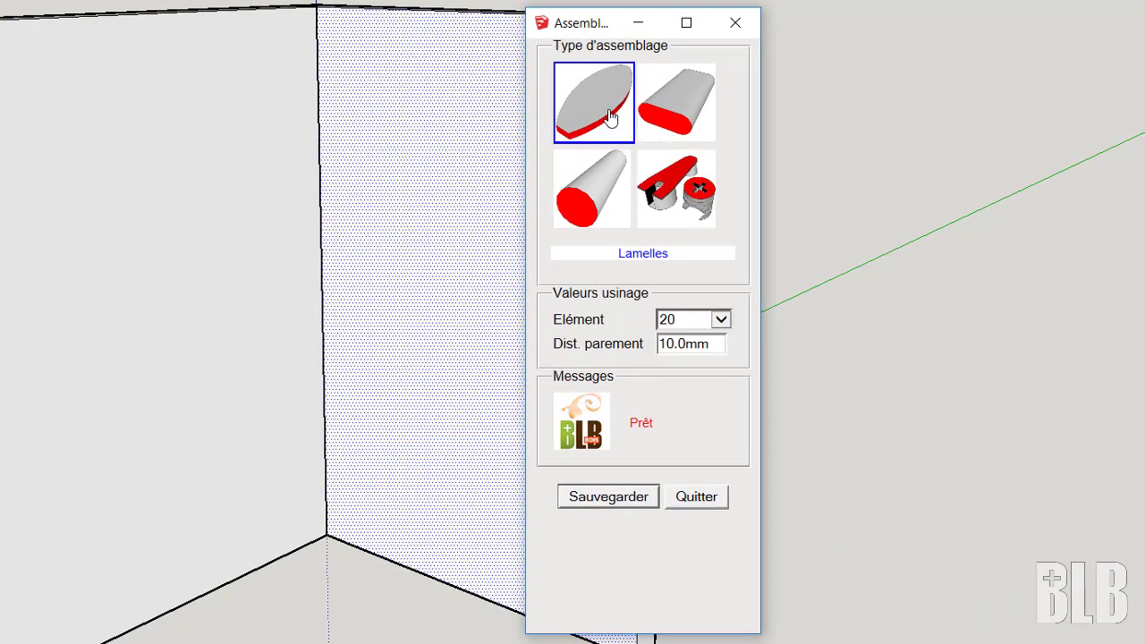
left_click(683, 110)
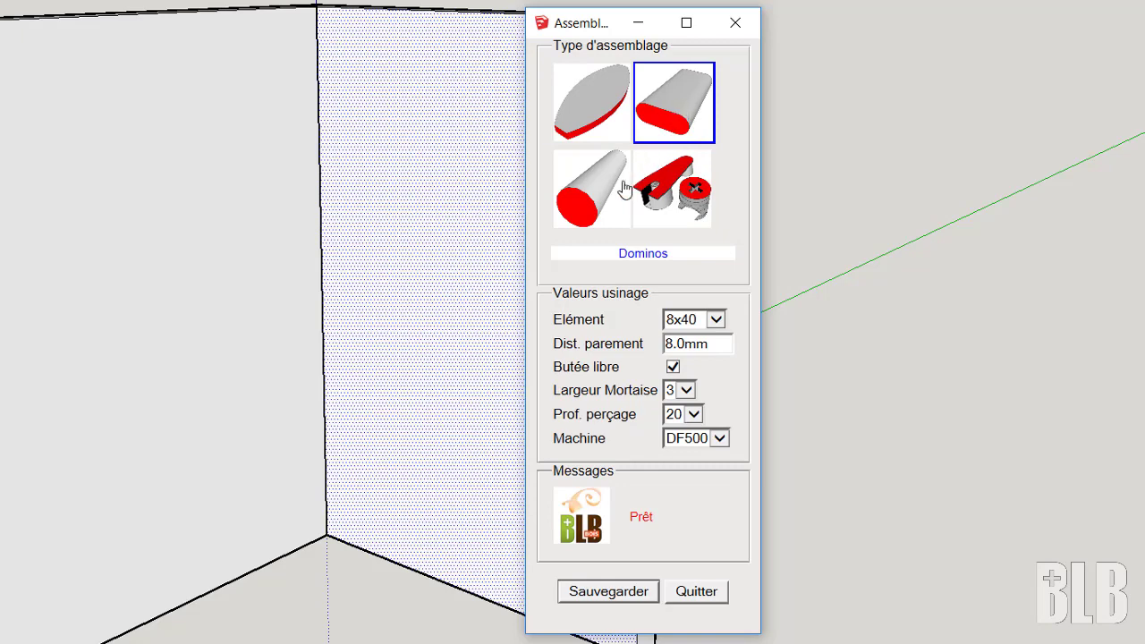
left_click(617, 196)
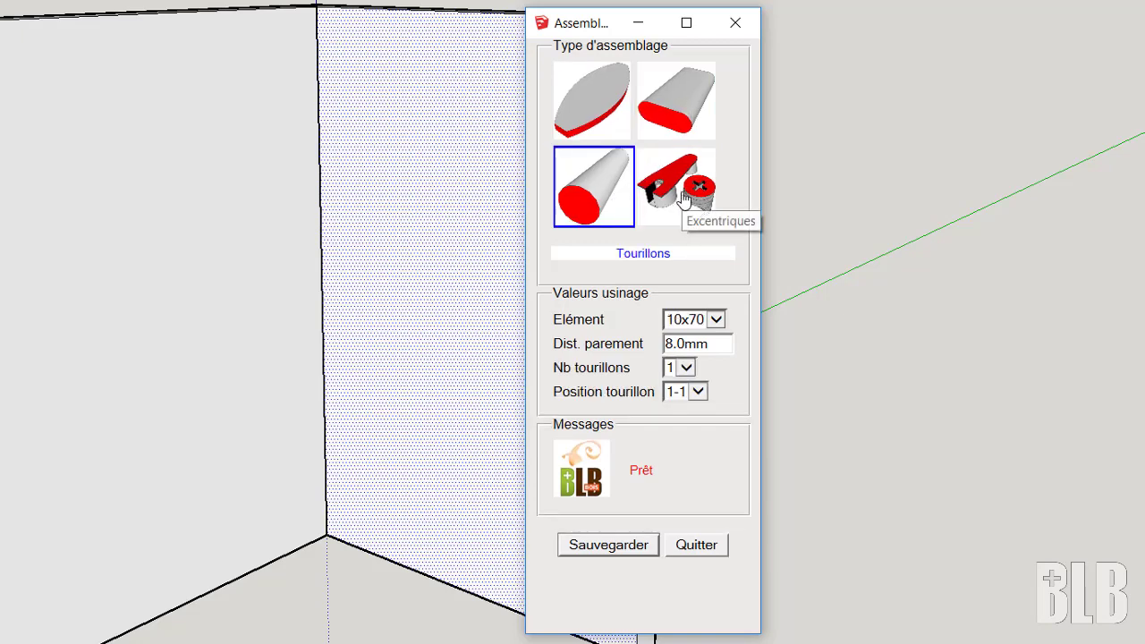
Insert an Excentriques connector of element type VB36x16 at the corner joint between the two white panels
left_click(684, 199)
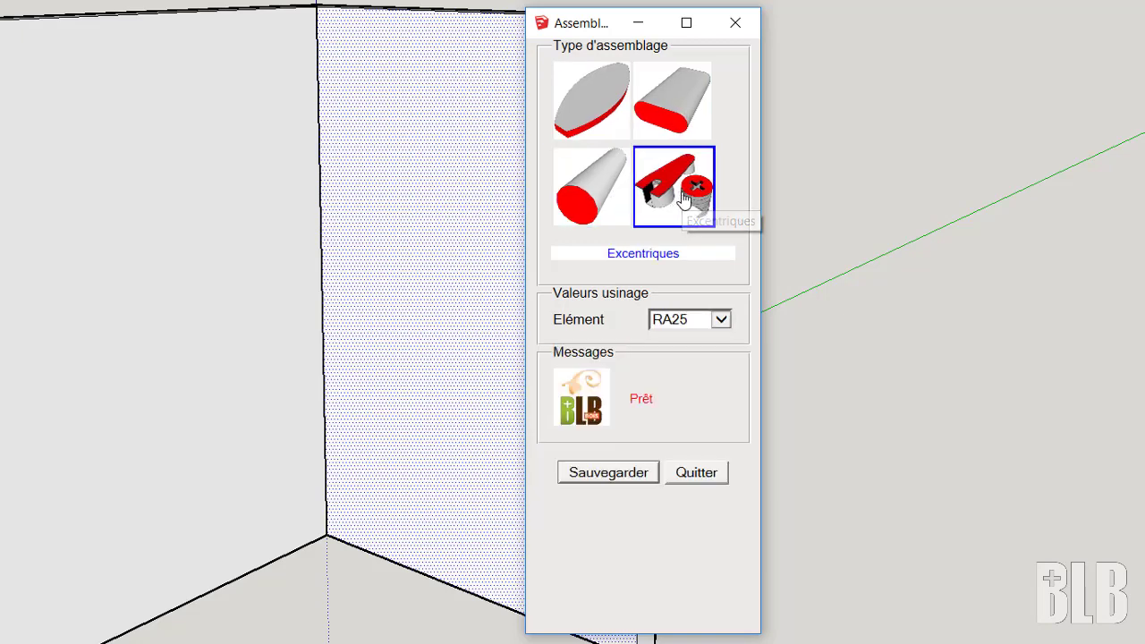
left_click(720, 320)
left_click(714, 367)
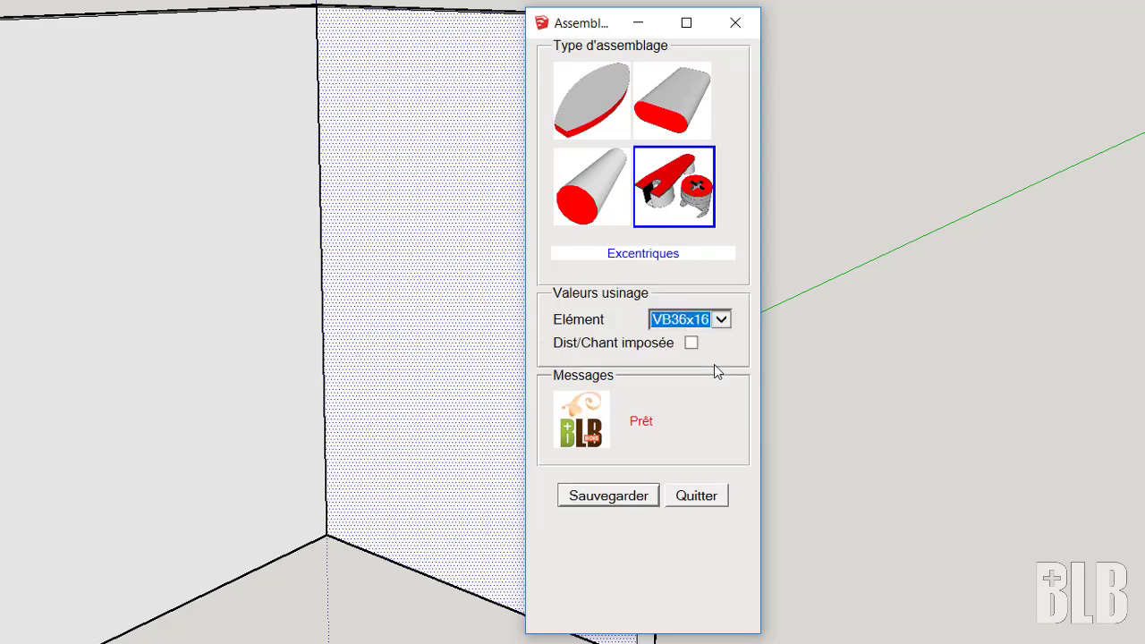
left_click(335, 318)
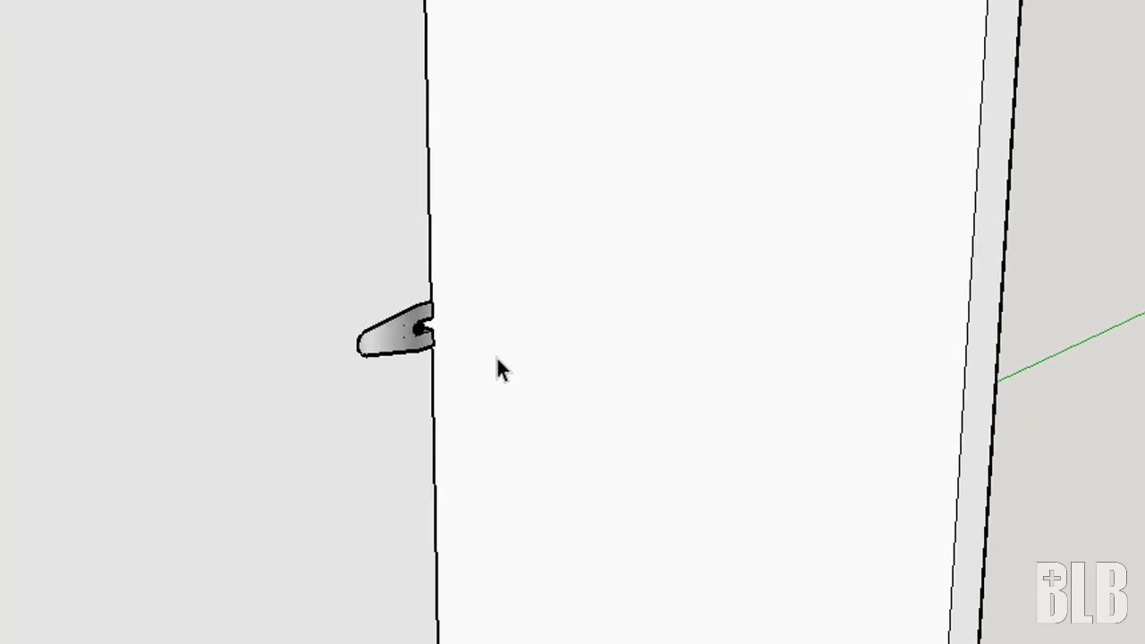
mouse_move(540, 366)
middle_mouse_down()
mouse_move(692, 327)
mouse_move(814, 390)
mouse_move(740, 432)
mouse_move(5, 421)
mouse_move(470, 478)
mouse_move(626, 542)
mouse_move(689, 551)
middle_mouse_up()
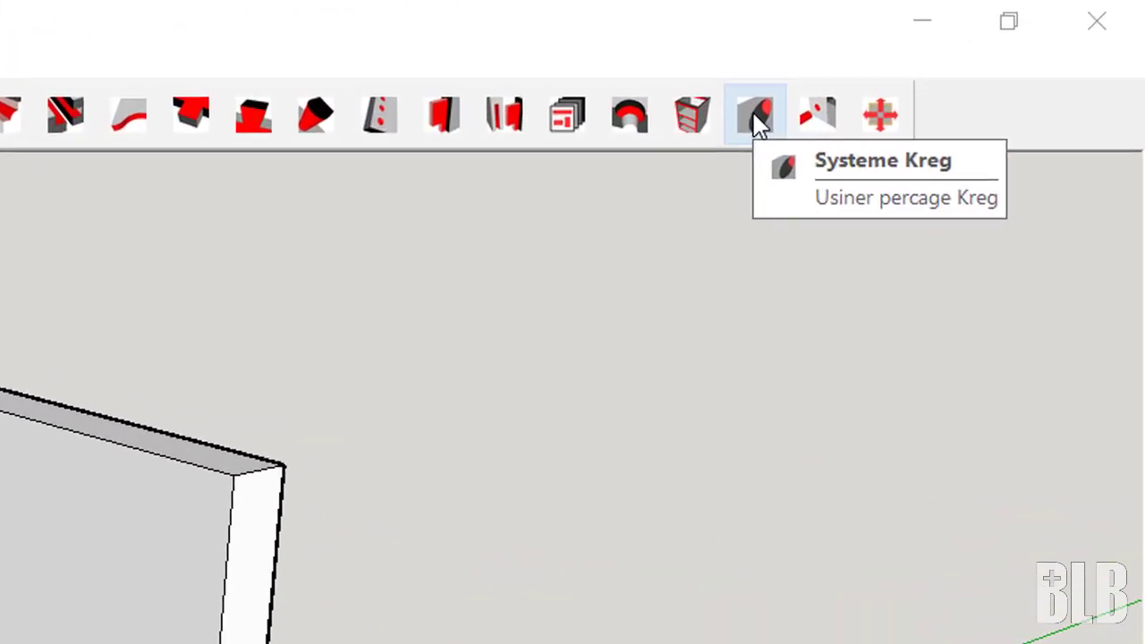
Drill three Kreg pocket holes in one white panel, spaced along its edge at the corner joint
left_click(754, 118)
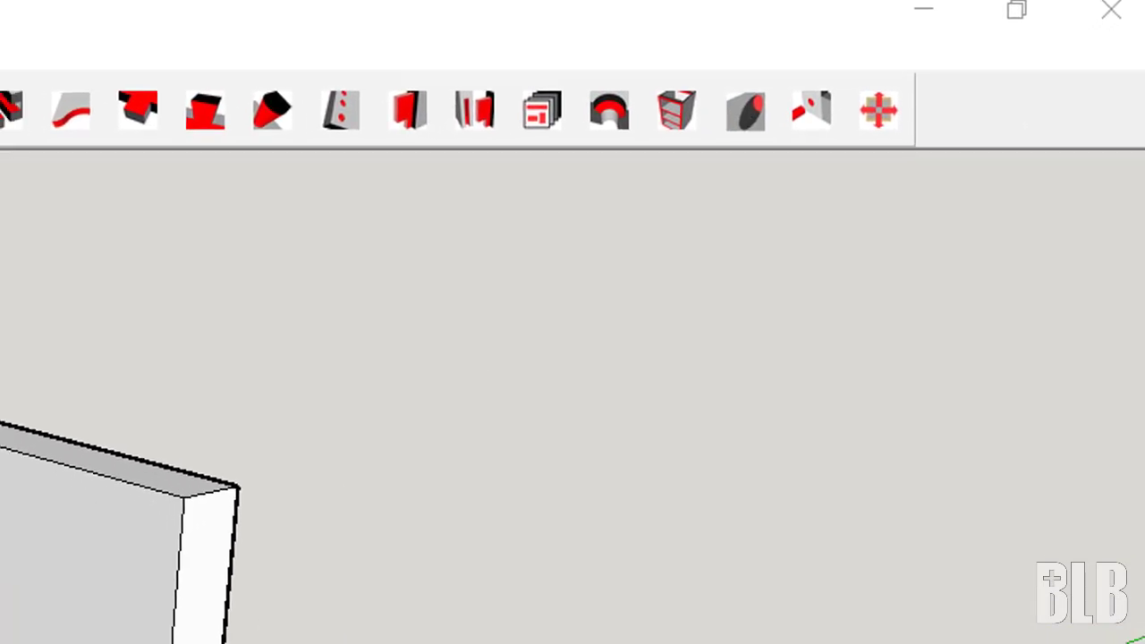
left_click(143, 585)
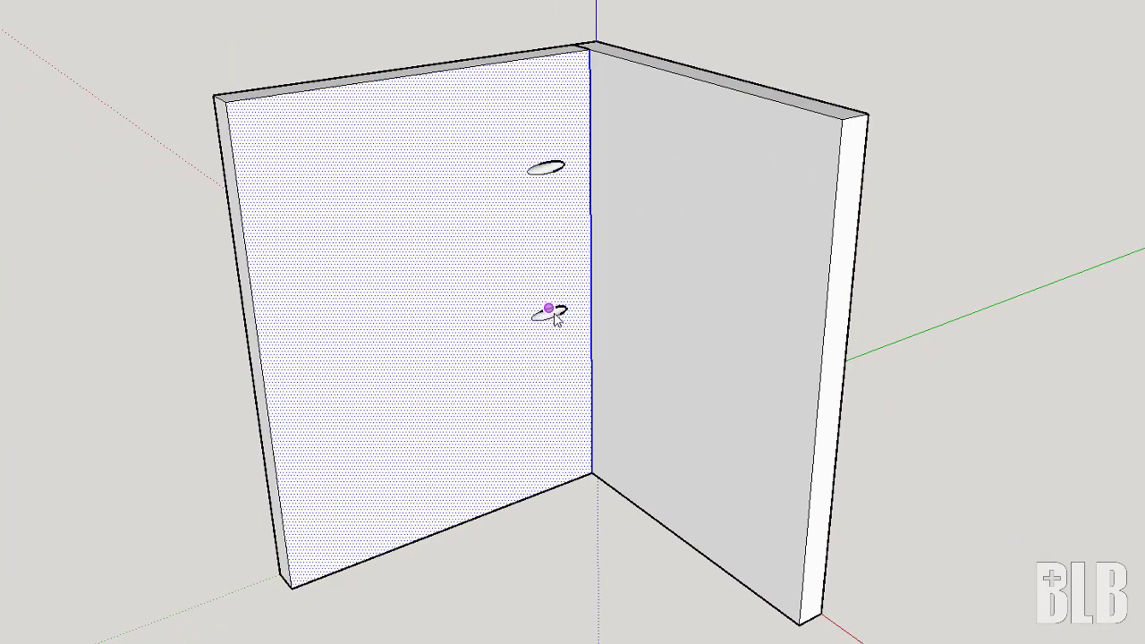
left_click(557, 435)
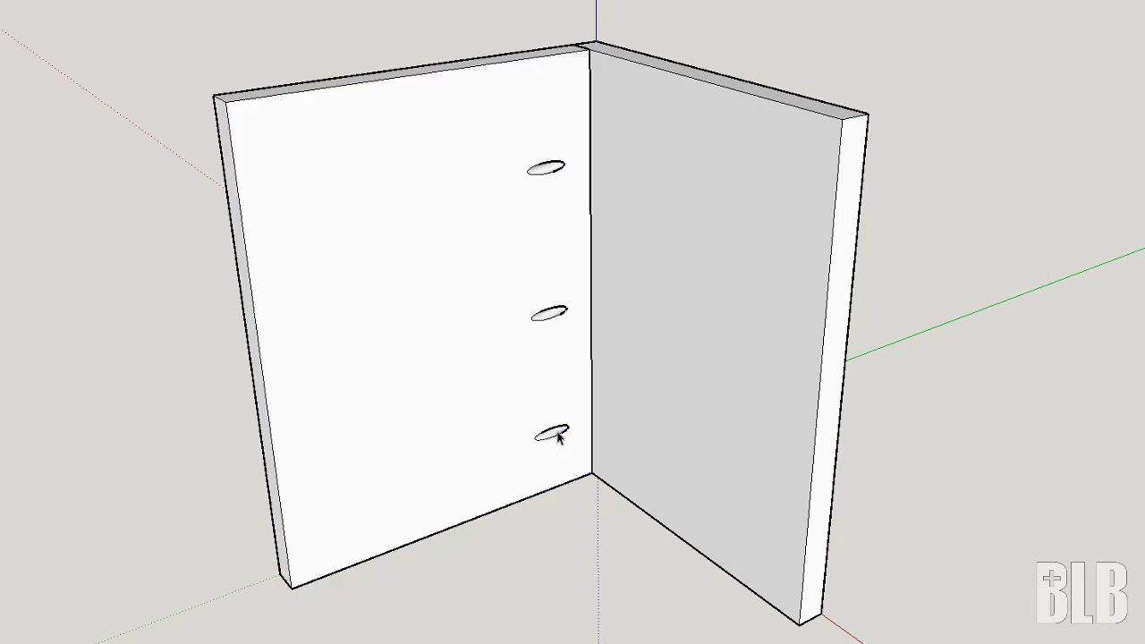
Move the undrilled white panel away from the panel with the Kreg holes and inspect the separated joint
left_click(652, 433)
key("m")
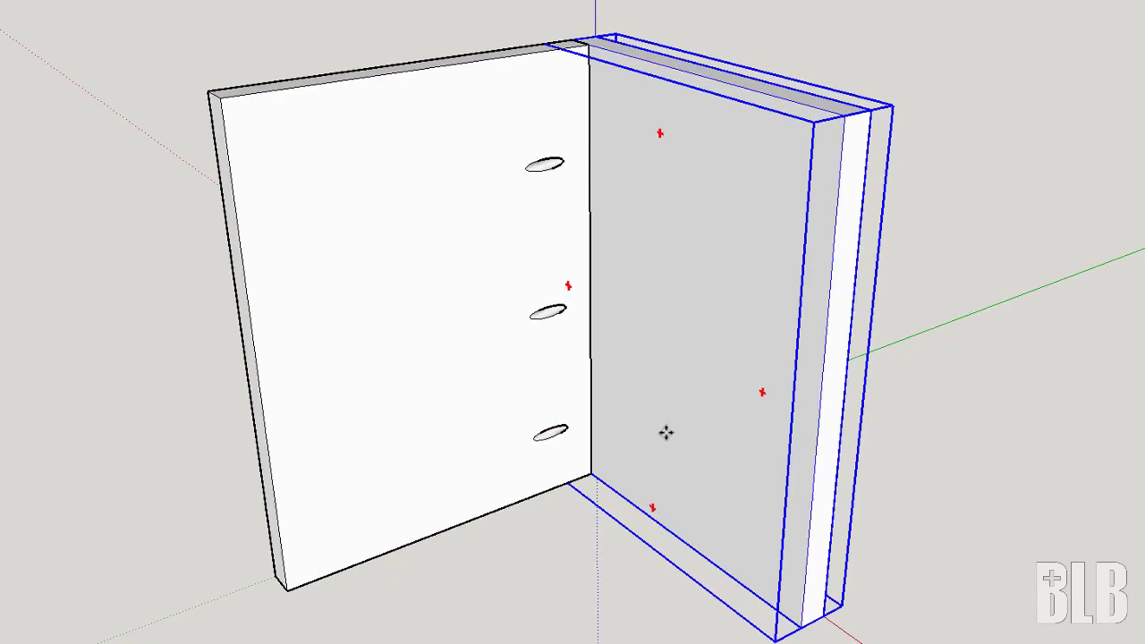
left_click_drag(667, 435, 823, 437)
middle_click_drag(823, 438, 231, 560)
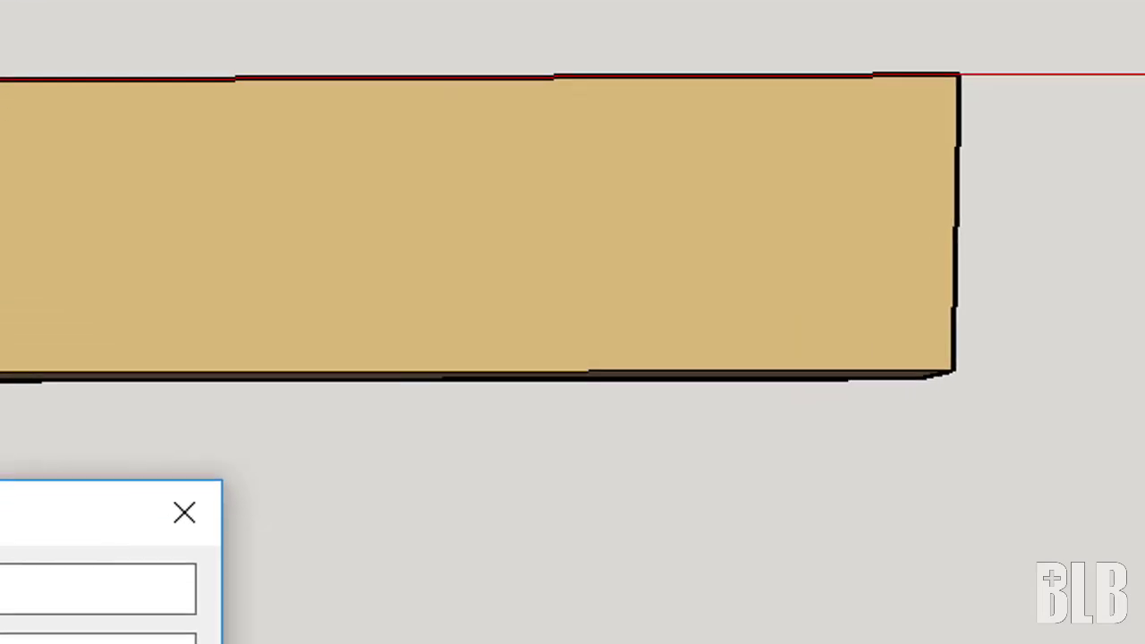
Configure the Cheville peg with the Carre shape and a protrusion of 2 mm
left_click(491, 520)
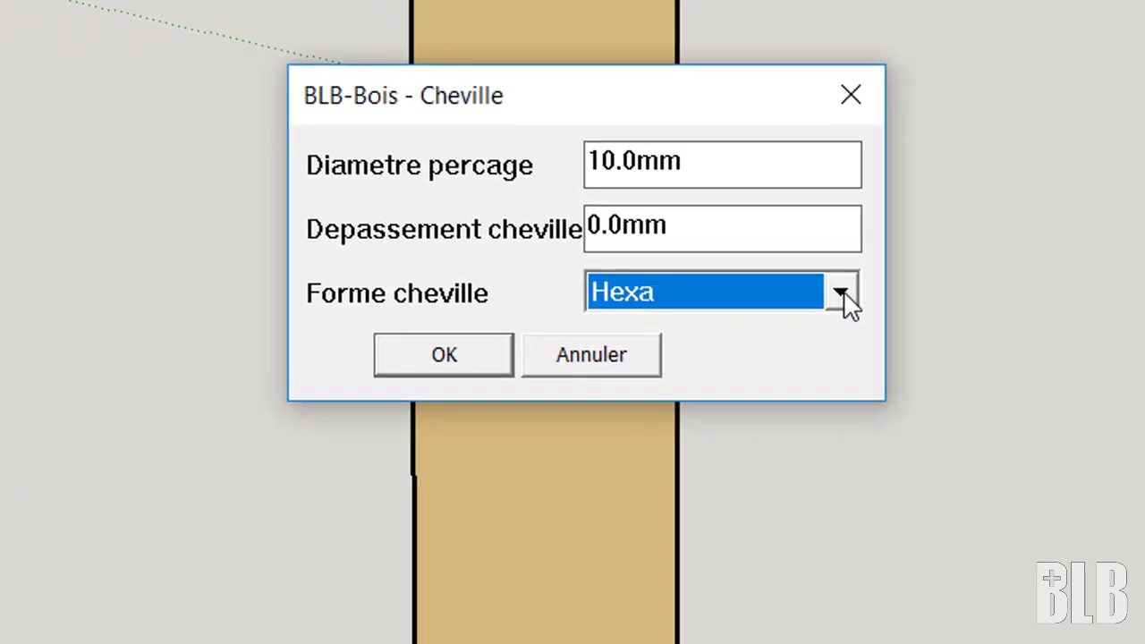
left_click(491, 520)
left_click(710, 331)
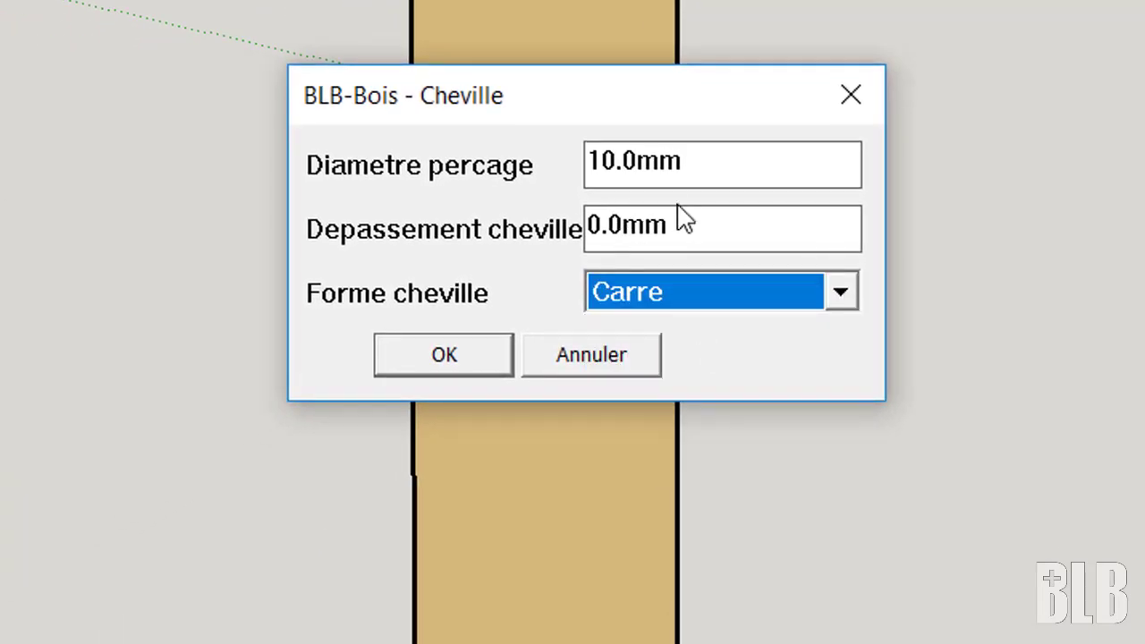
key("shift+Tab")
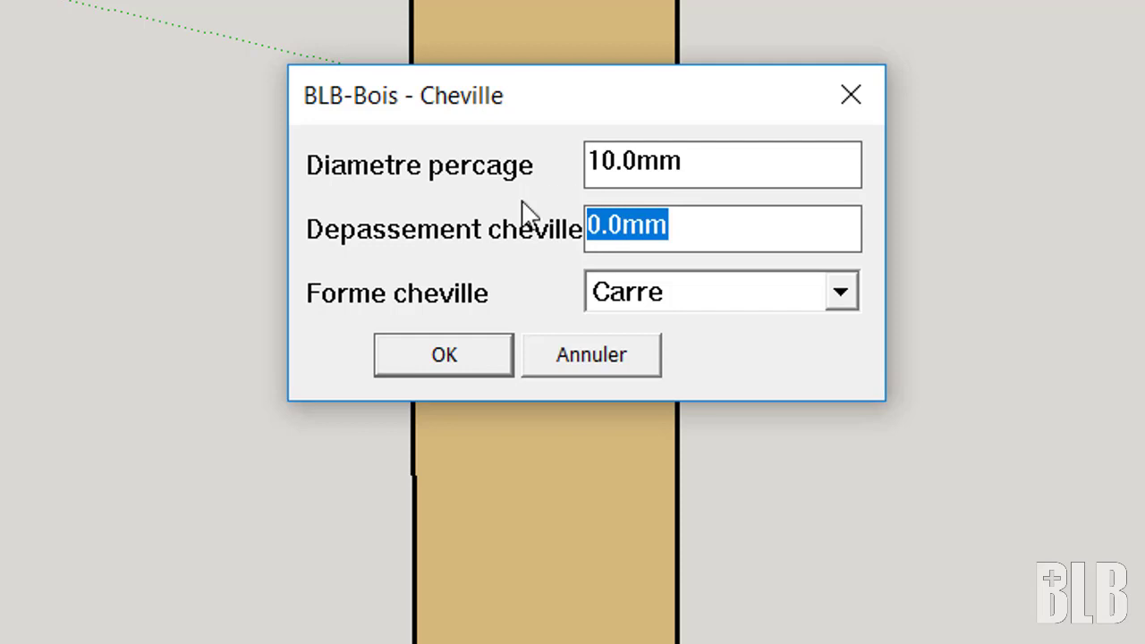
type("2")
key("Tab")
key("Tab")
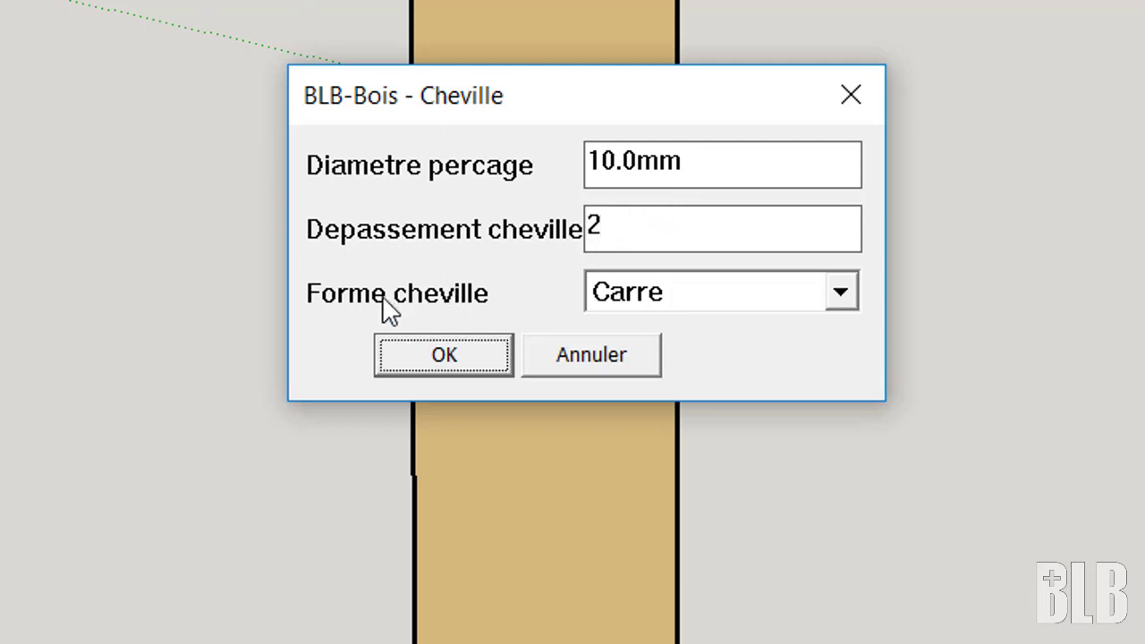
left_click(427, 356)
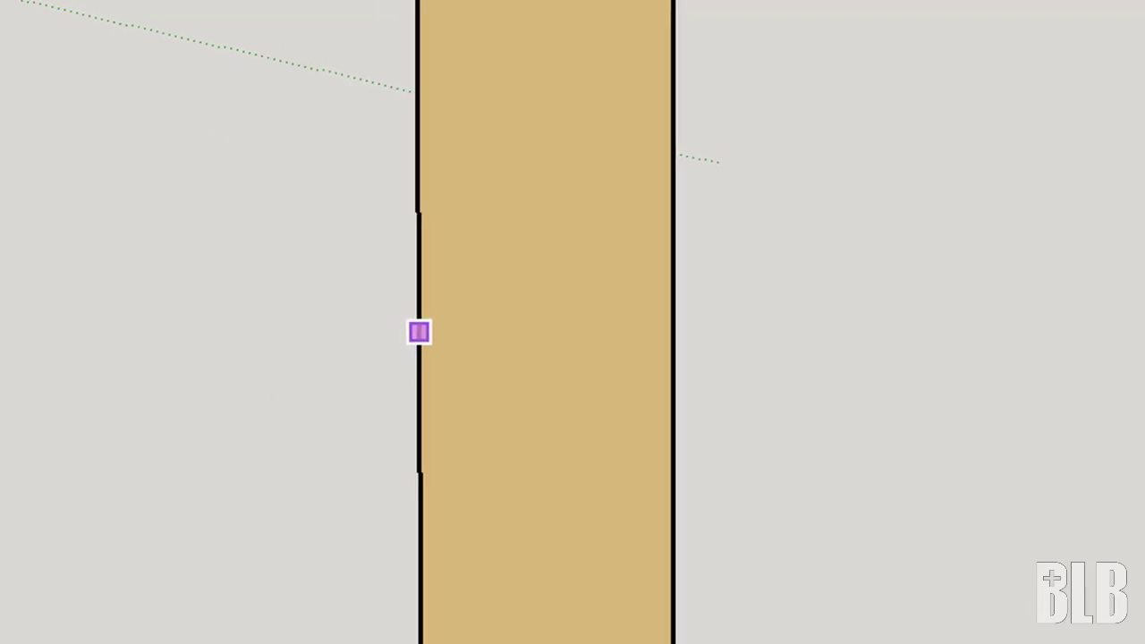
Place two square pegs diagonally across the tenon at the corner of the wooden frame and finish the peg command
scroll(597, 69, "down", 1)
middle_click_drag(776, 129, 717, 337, "shift")
mouse_move(717, 337)
middle_mouse_down()
mouse_move(710, 363)
mouse_move(728, 340)
middle_mouse_up()
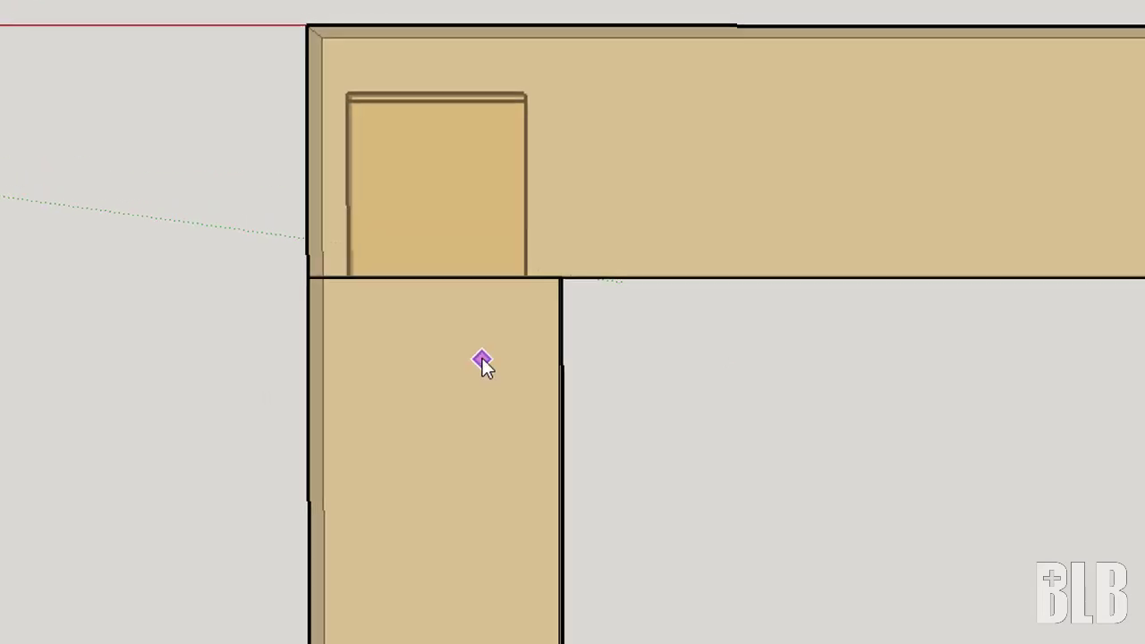
scroll(482, 356, "up", 3)
scroll(492, 313, "up", 2)
middle_click_drag(531, 306, 637, 631, "shift")
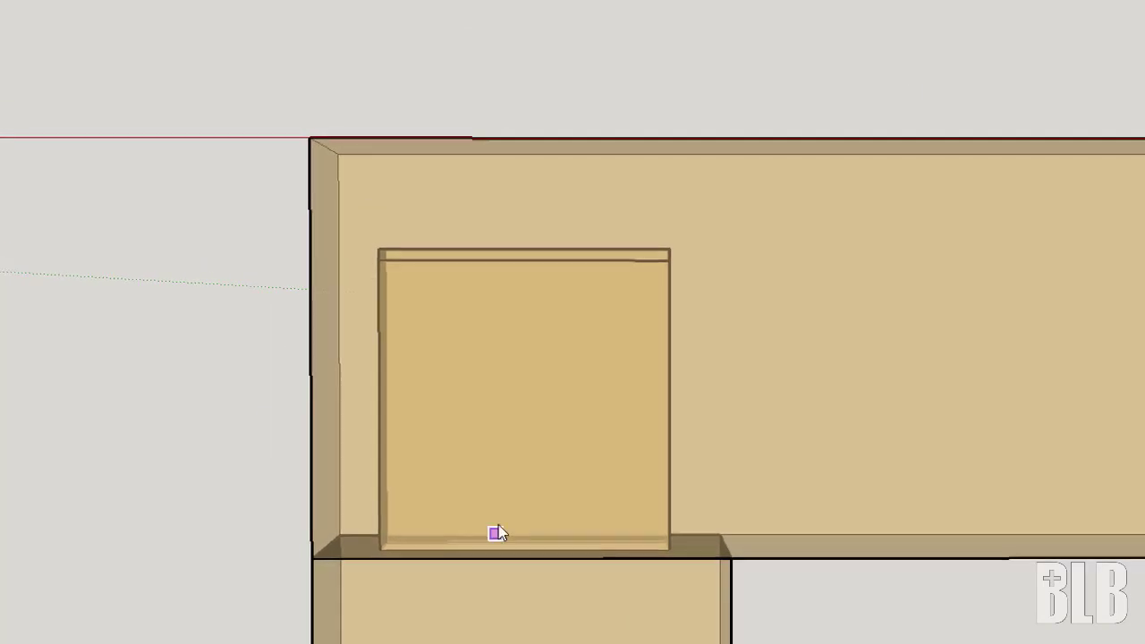
left_click(612, 346)
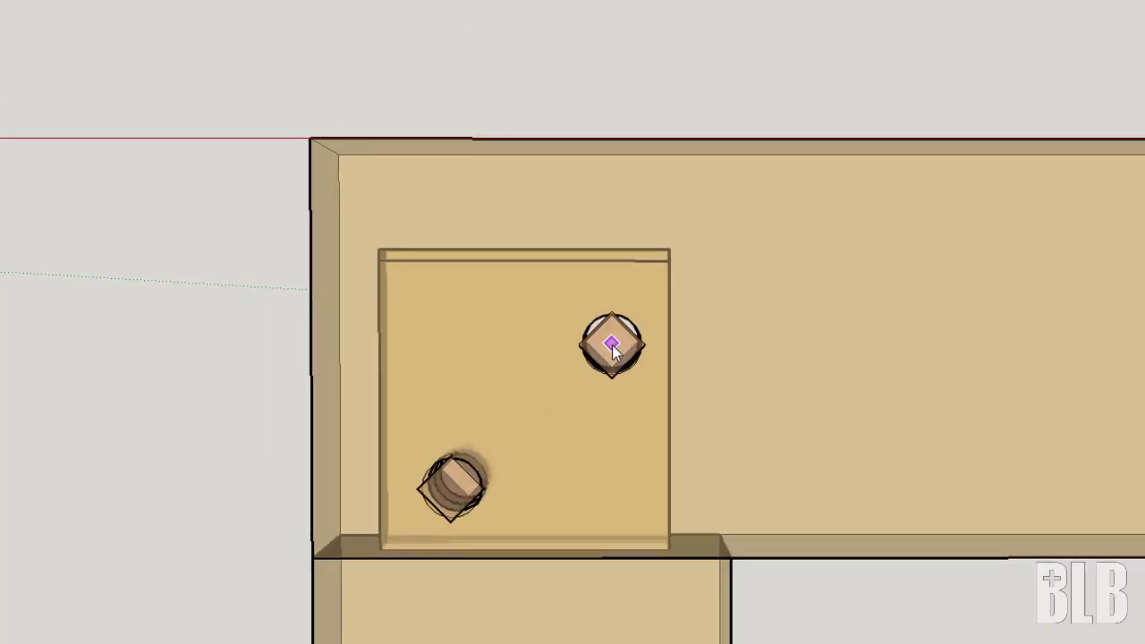
left_click(54, 62)
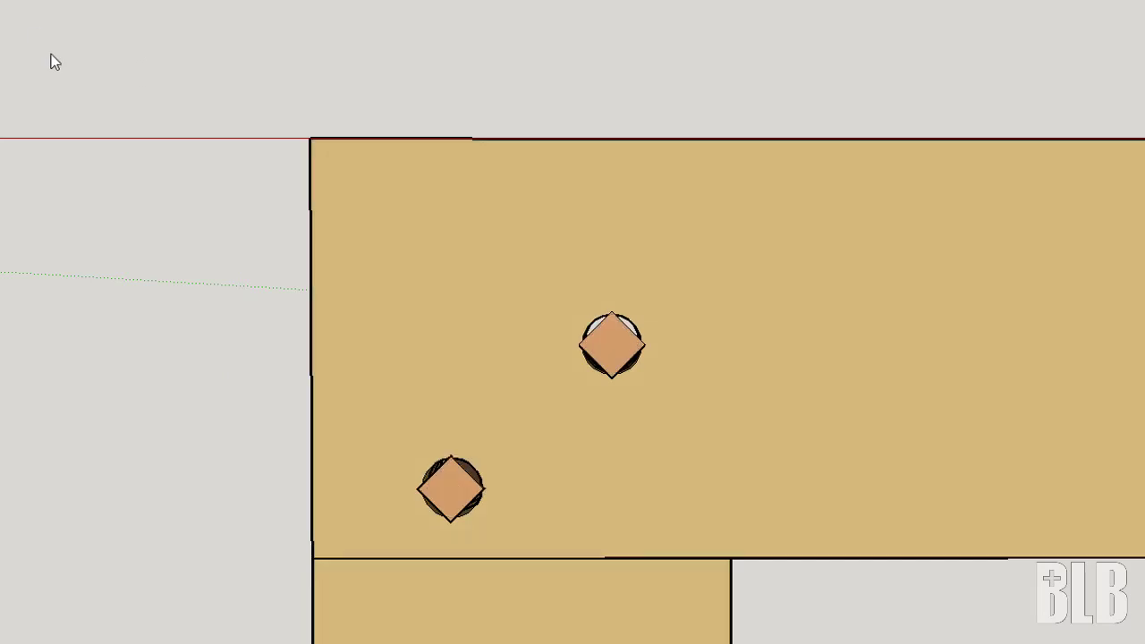
Select the pegged horizontal frame piece and start moving it from a point on its face
middle_click_drag(86, 185, 414, 96)
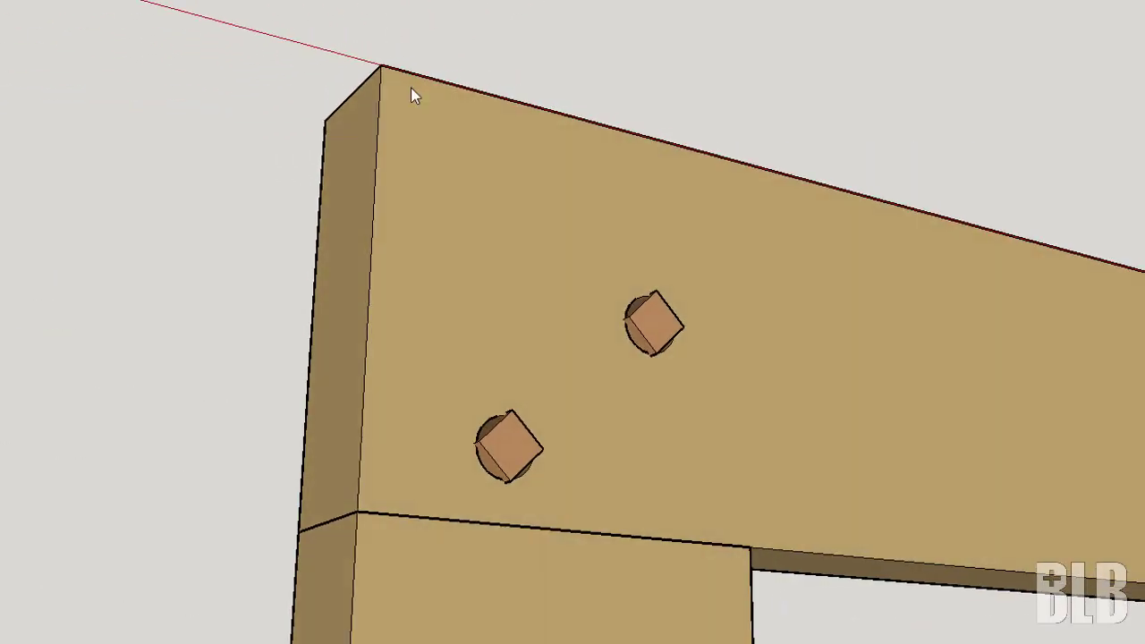
left_click(503, 262)
key("m")
left_click(503, 262)
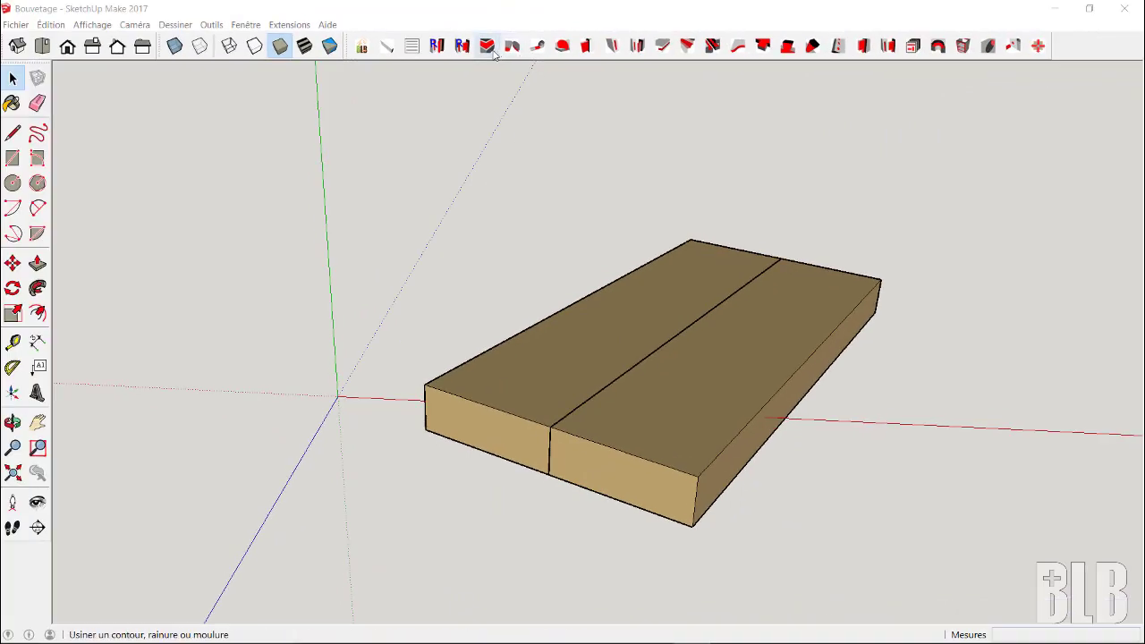
Machine a Bouvetage joint of type Fers with the Bouvetage_5x4 profile between the two adjoining boards
left_click(507, 45)
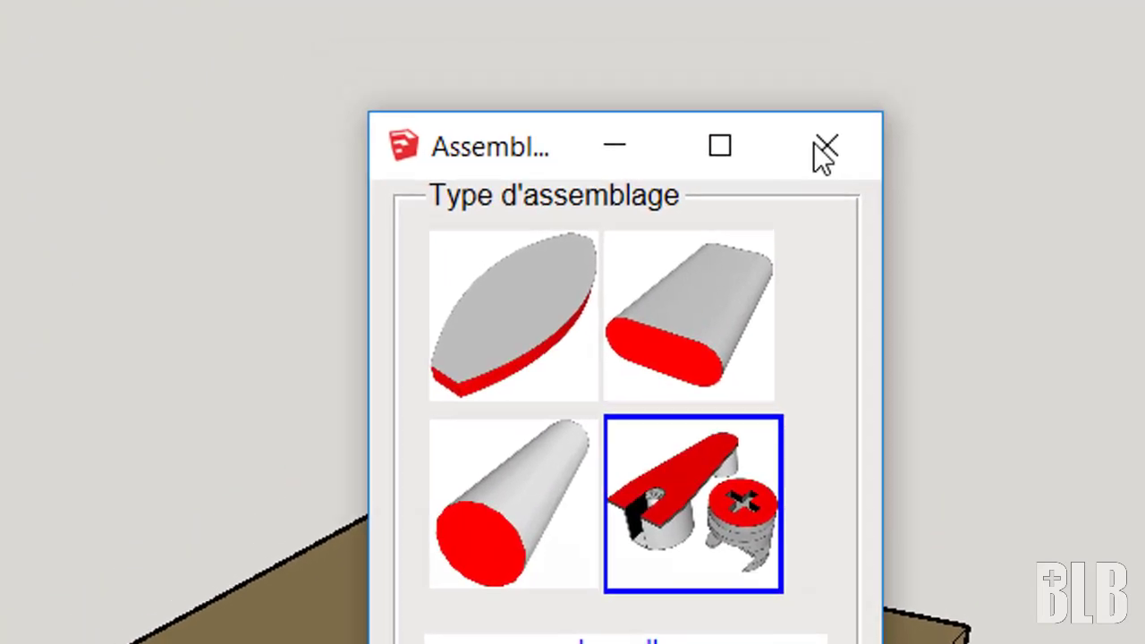
left_click(823, 152)
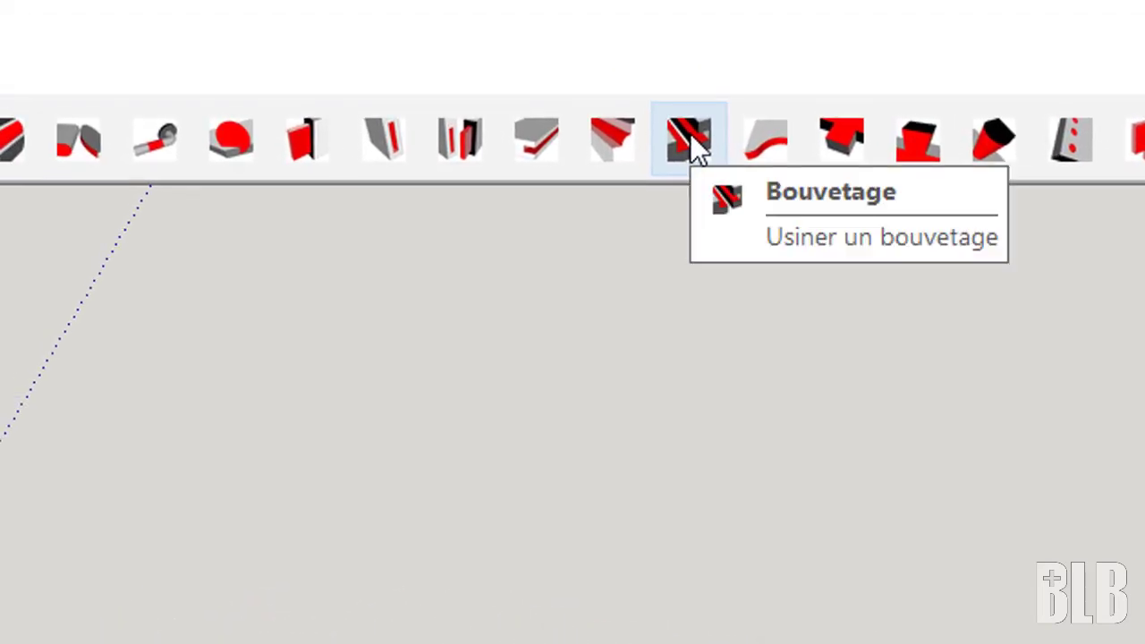
left_click(693, 143)
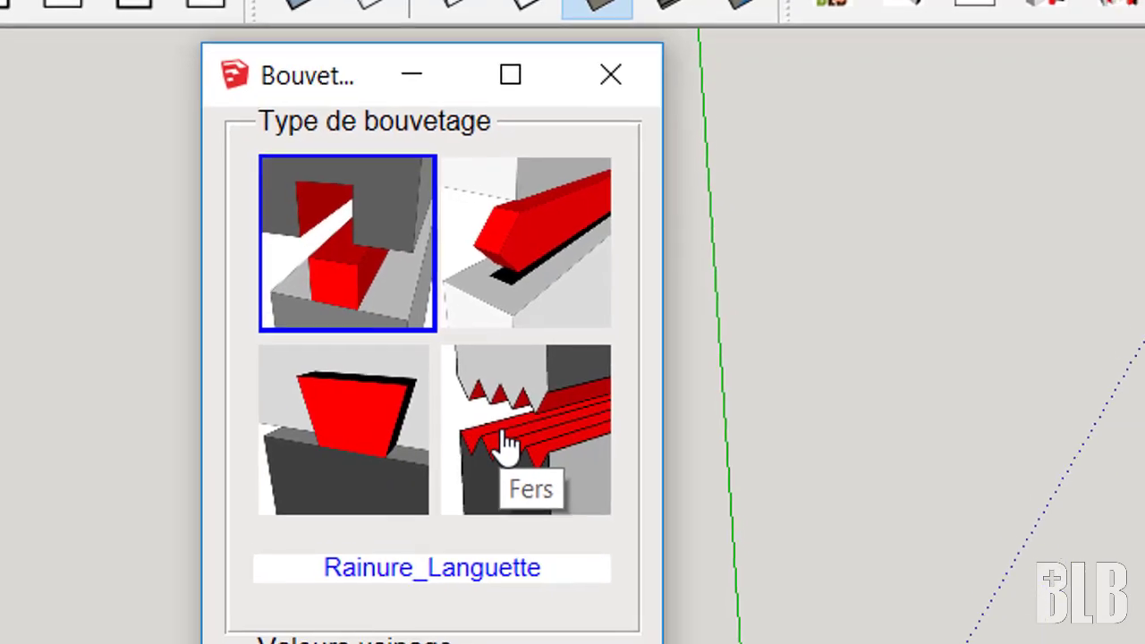
left_click(514, 477)
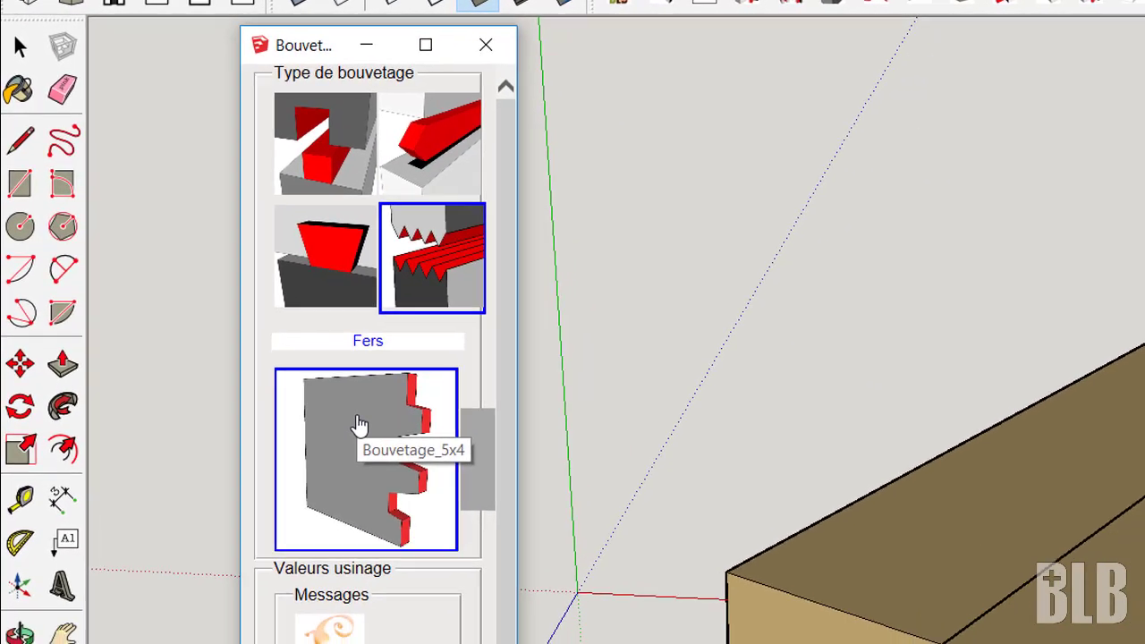
left_click(398, 470)
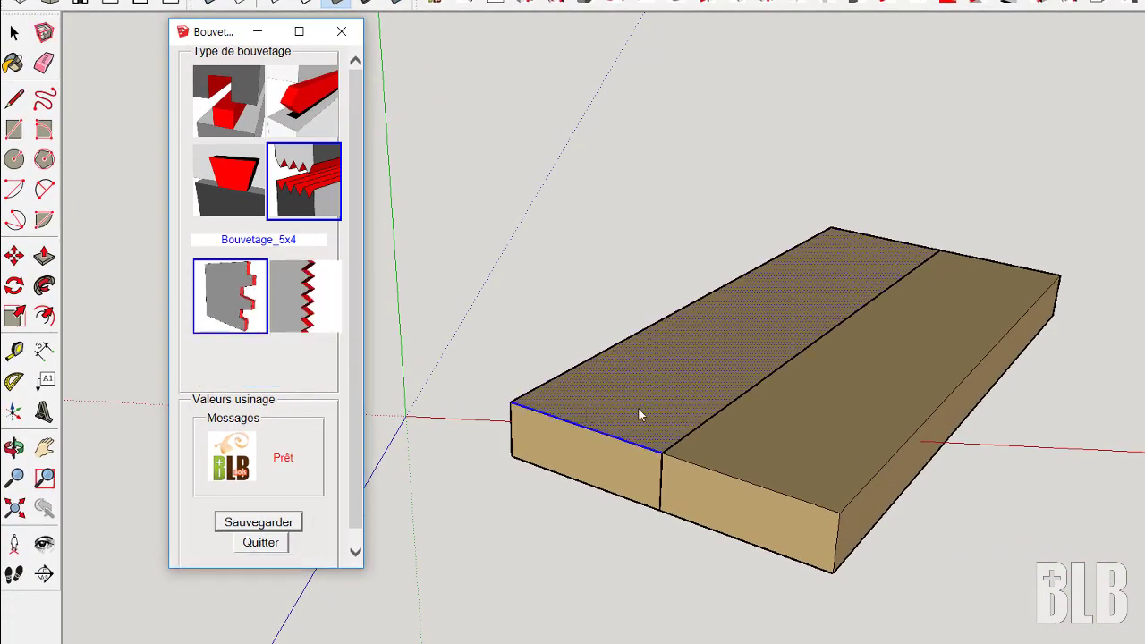
left_click(755, 415)
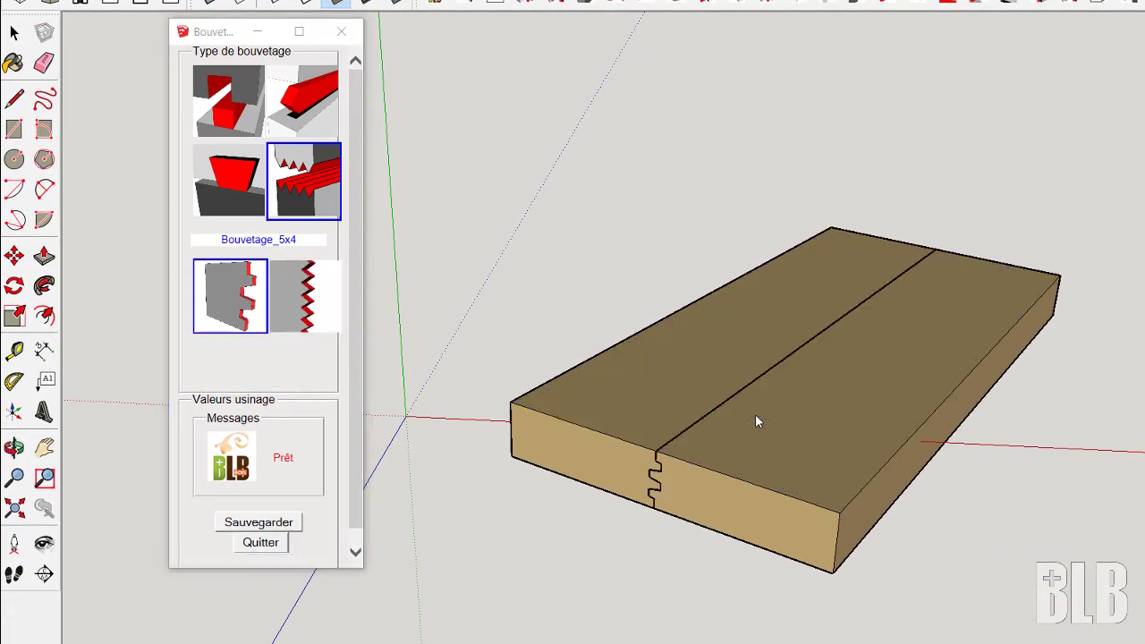
Move one profiled board by its front corner away from the other board to expose the interlocking edges
key("m")
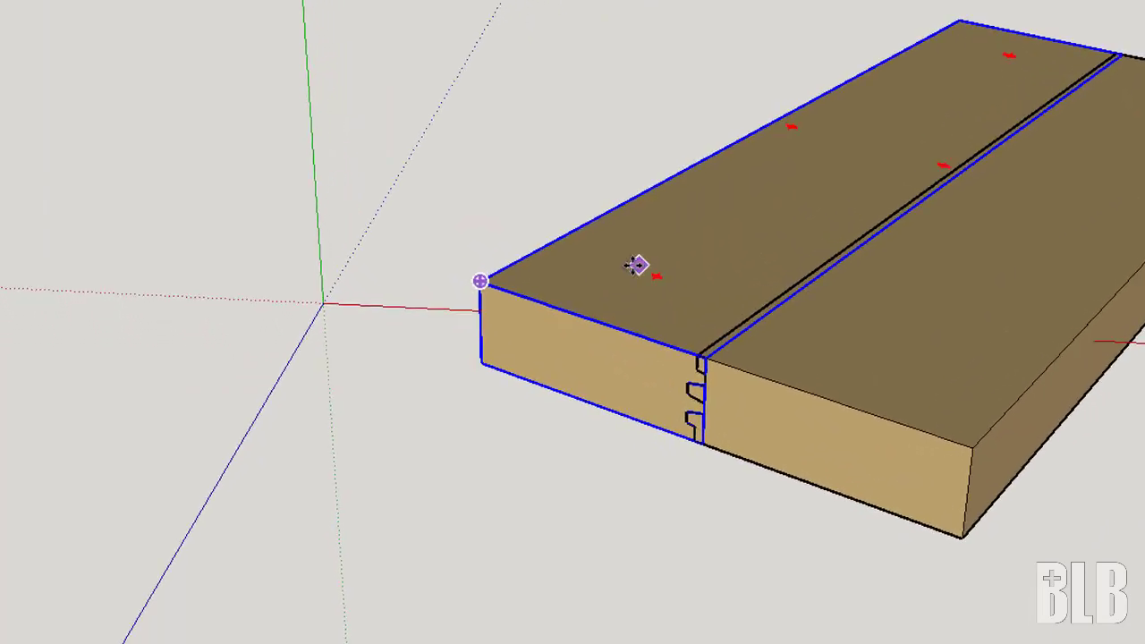
left_click(480, 281)
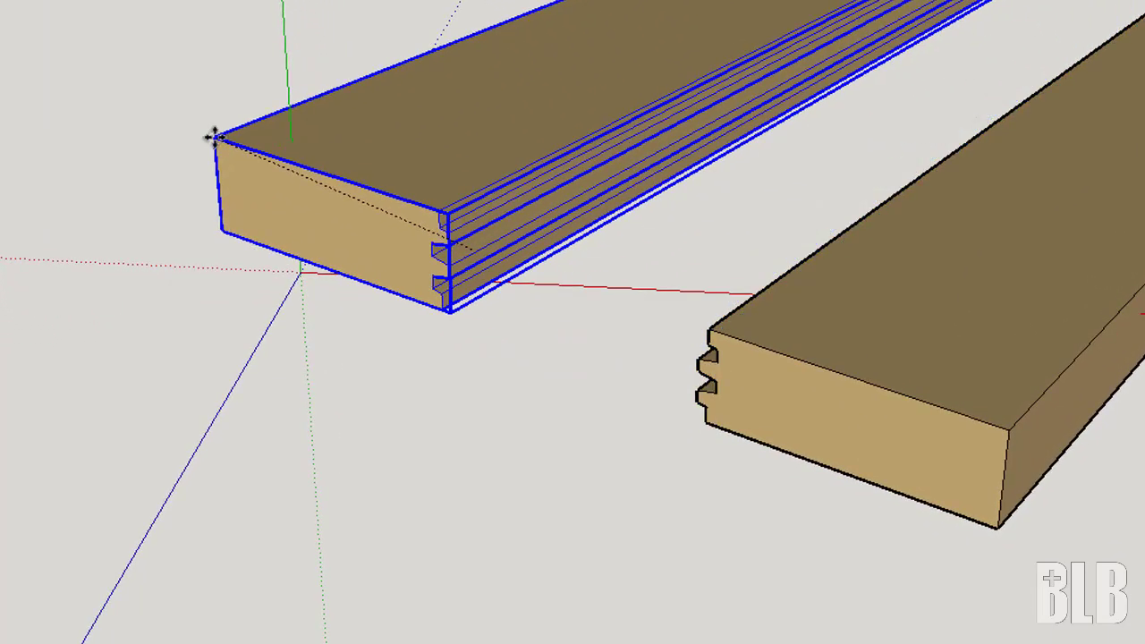
middle_click_drag(312, 336, 570, 421)
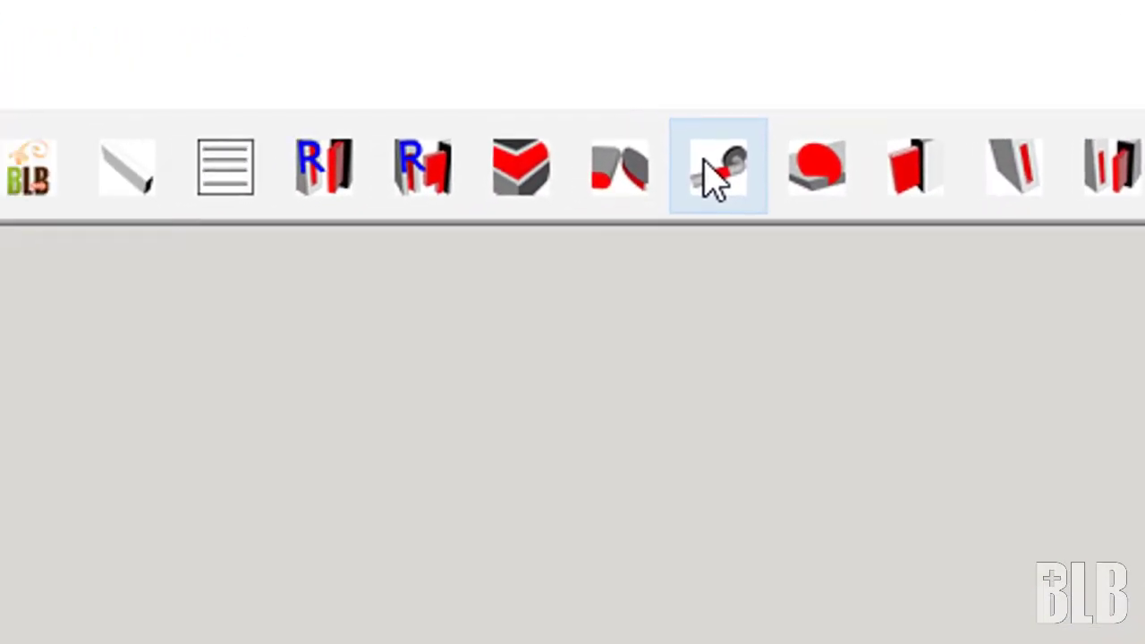
Browse the Quincaillerie hardware through the Poignees category and choose the Serrure_a_larder lock from the Serrures category
left_click(715, 174)
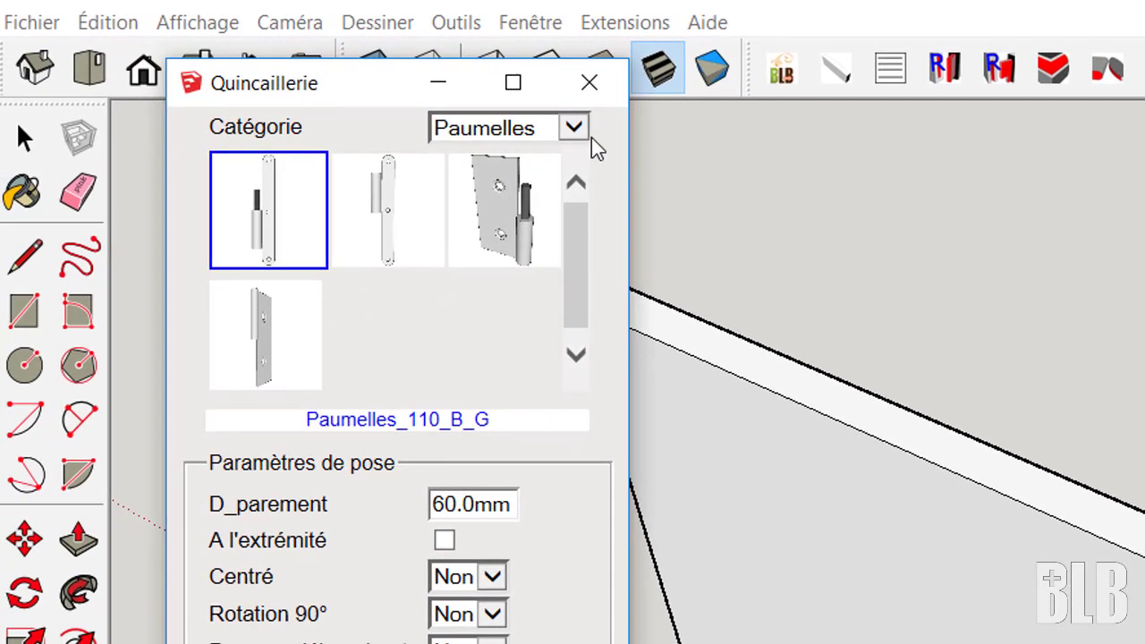
left_click(582, 132)
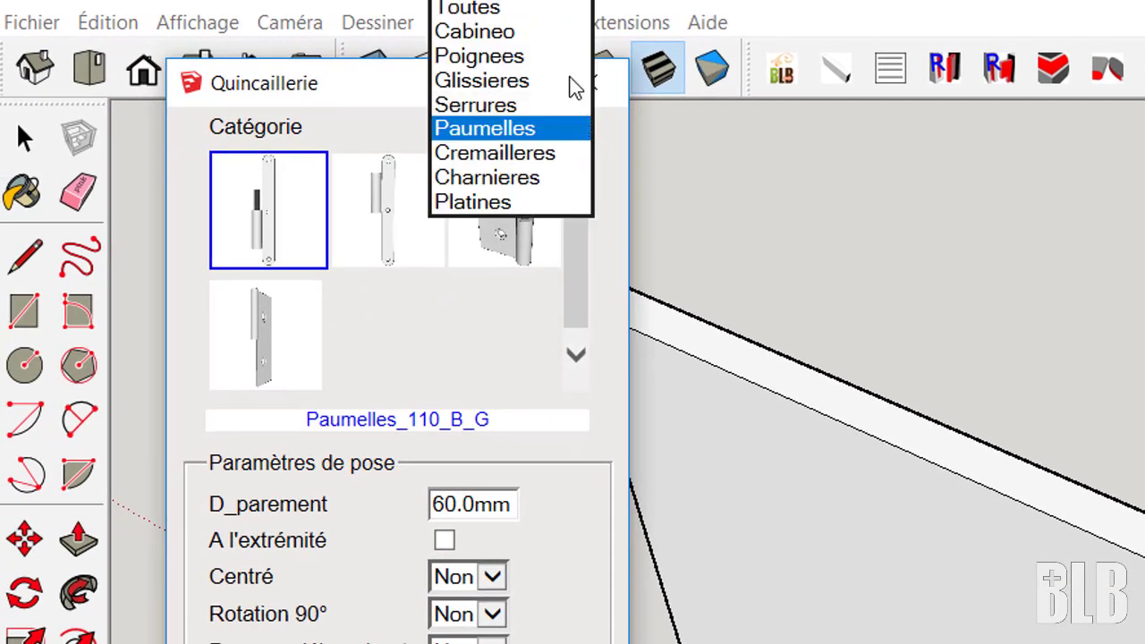
left_click(557, 61)
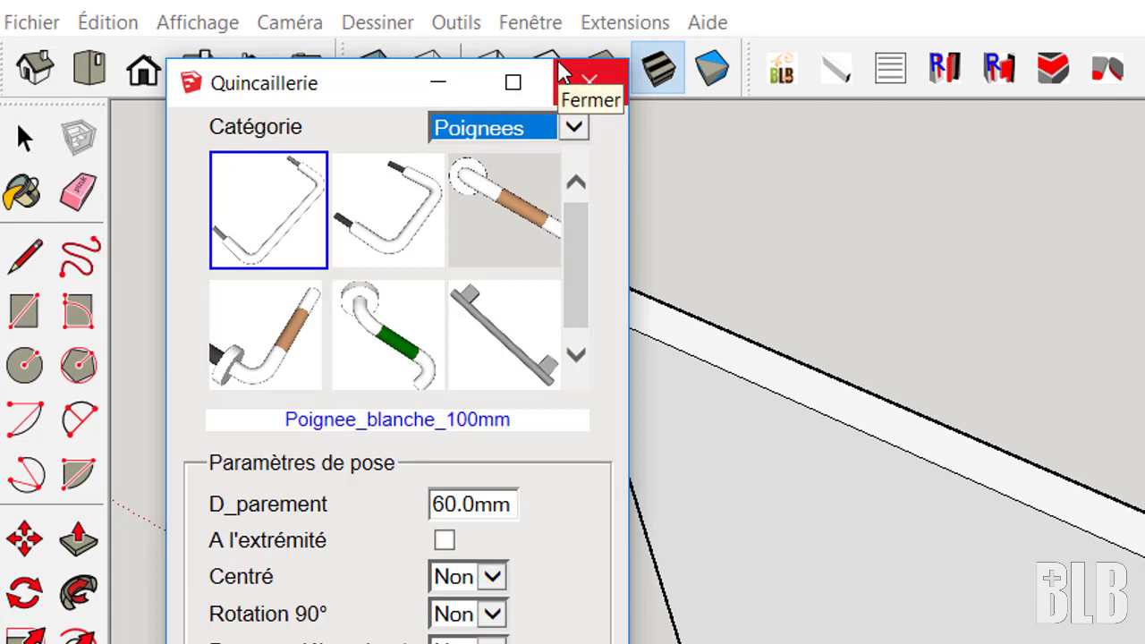
left_click(576, 131)
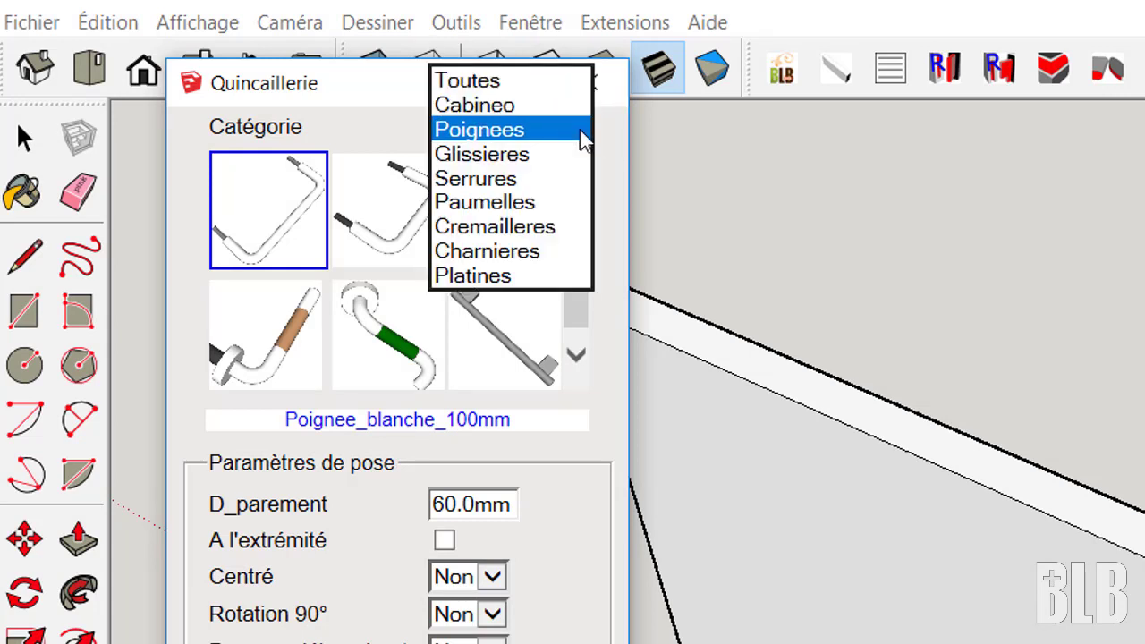
left_click(528, 178)
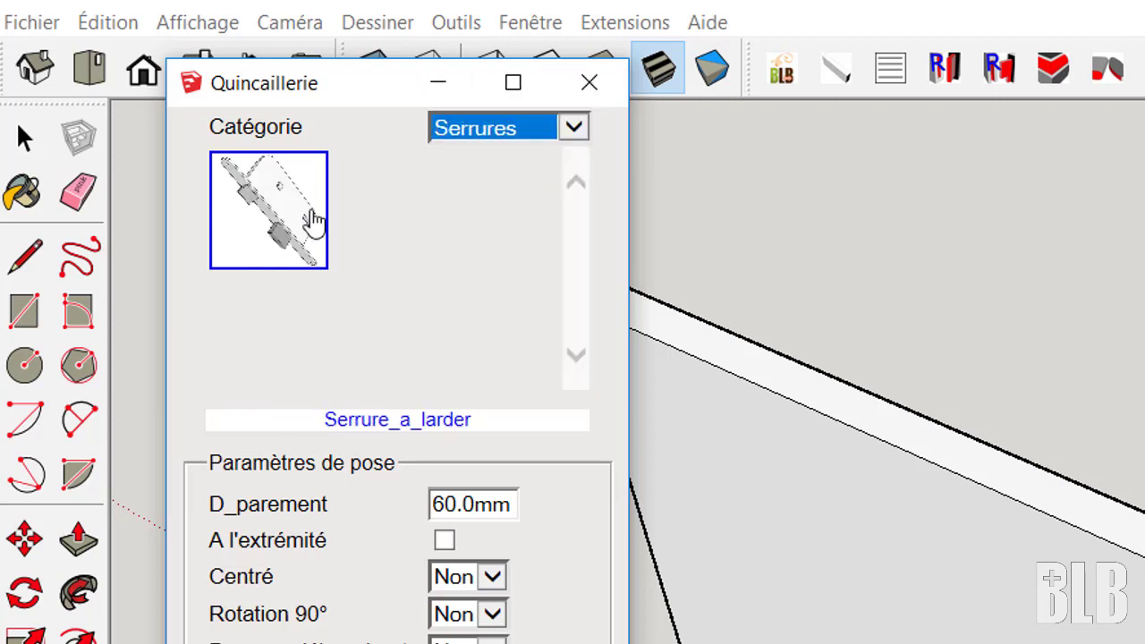
mouse_move(302, 225)
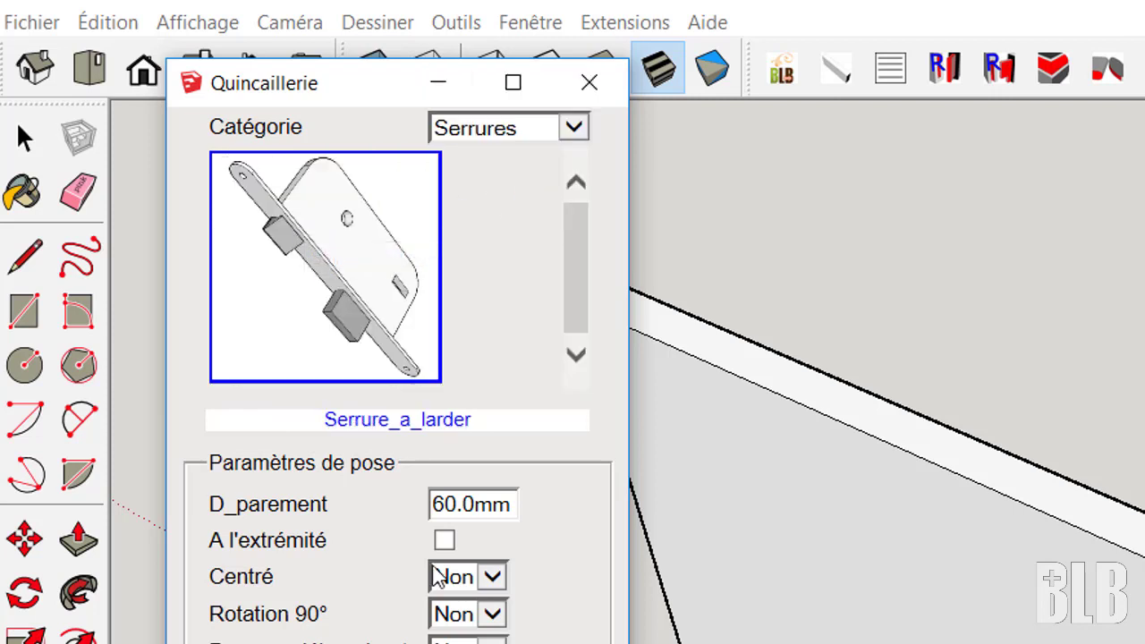
Set Centré to Oui, place the mortise lock at the middle of the panel's upper edge, and finish the hardware command
left_click(495, 577)
left_click(492, 604)
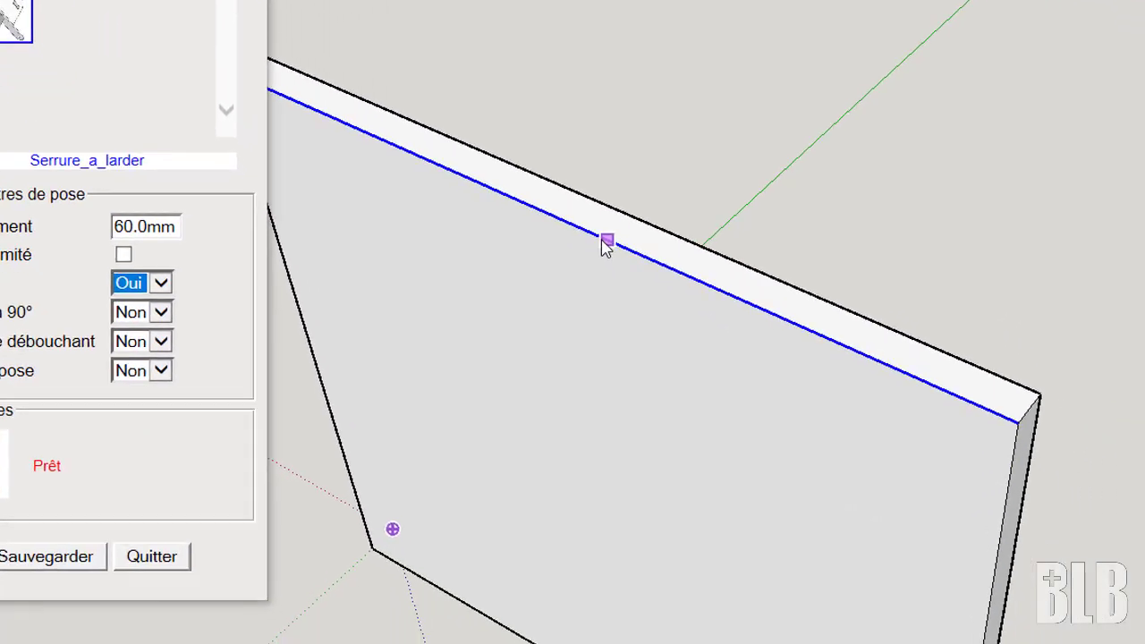
left_click(606, 247)
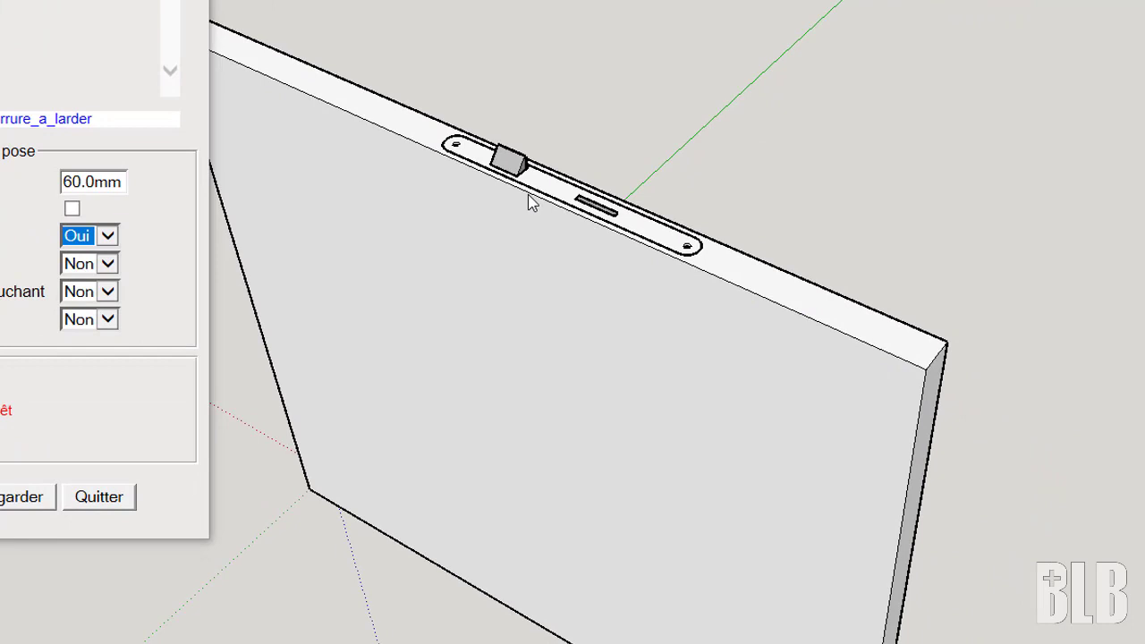
left_click(99, 497)
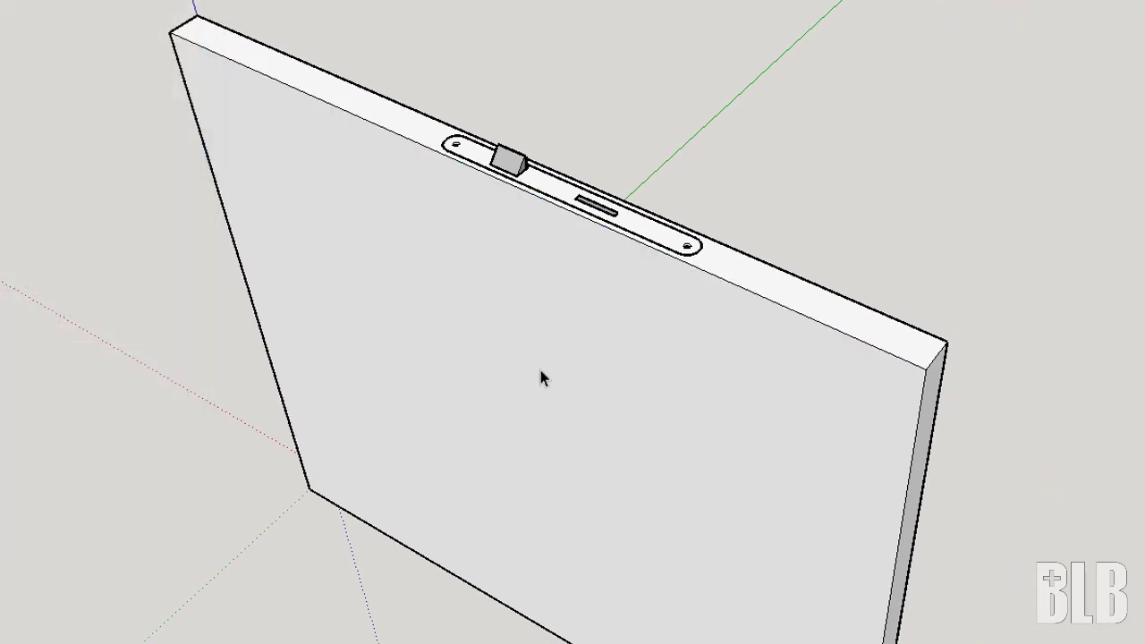
Open the panel for editing, move the lock out of its edge, and inspect the machined mortise and recess
double_click(583, 331)
left_click(523, 168)
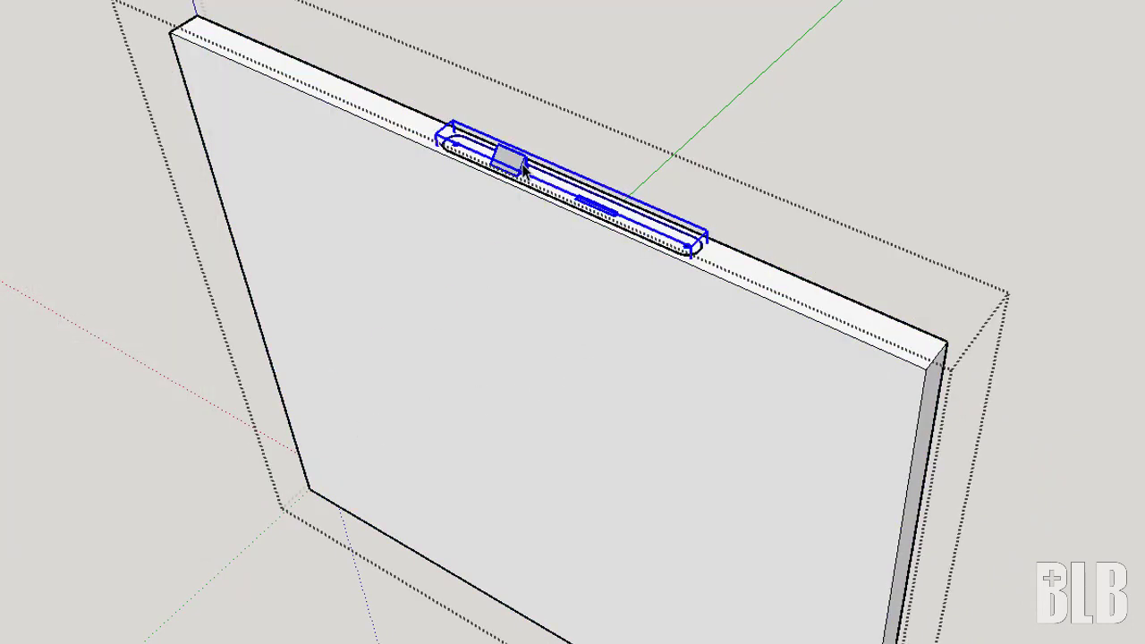
left_click_drag(510, 159, 625, 106)
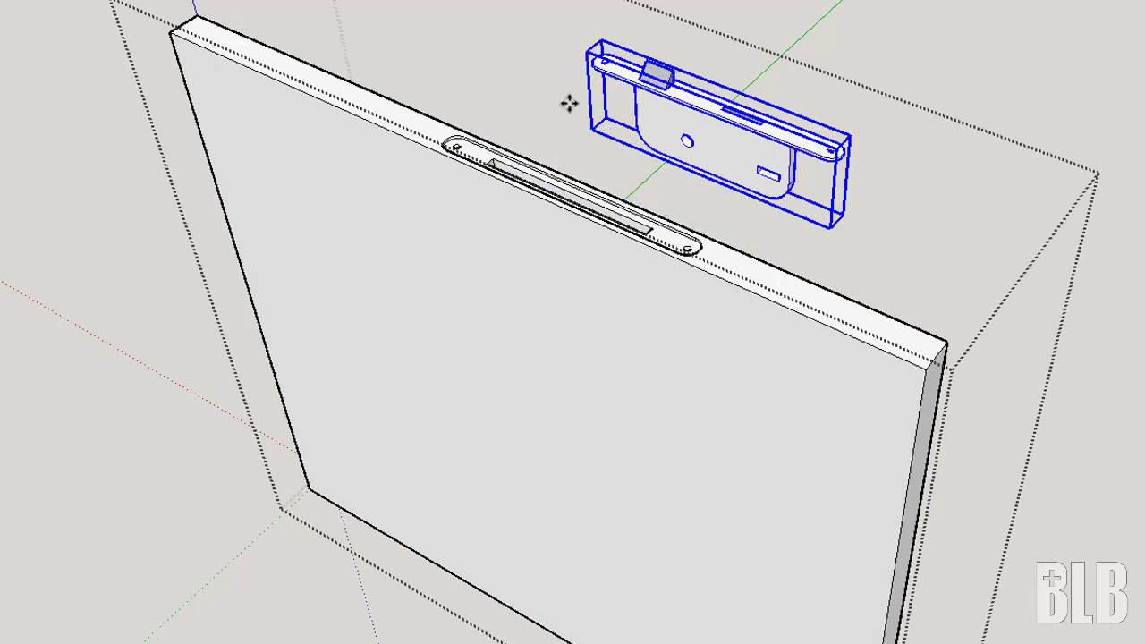
middle_click_drag(567, 102, 526, 310)
scroll(527, 440, "up", 5)
scroll(528, 440, "up", 4)
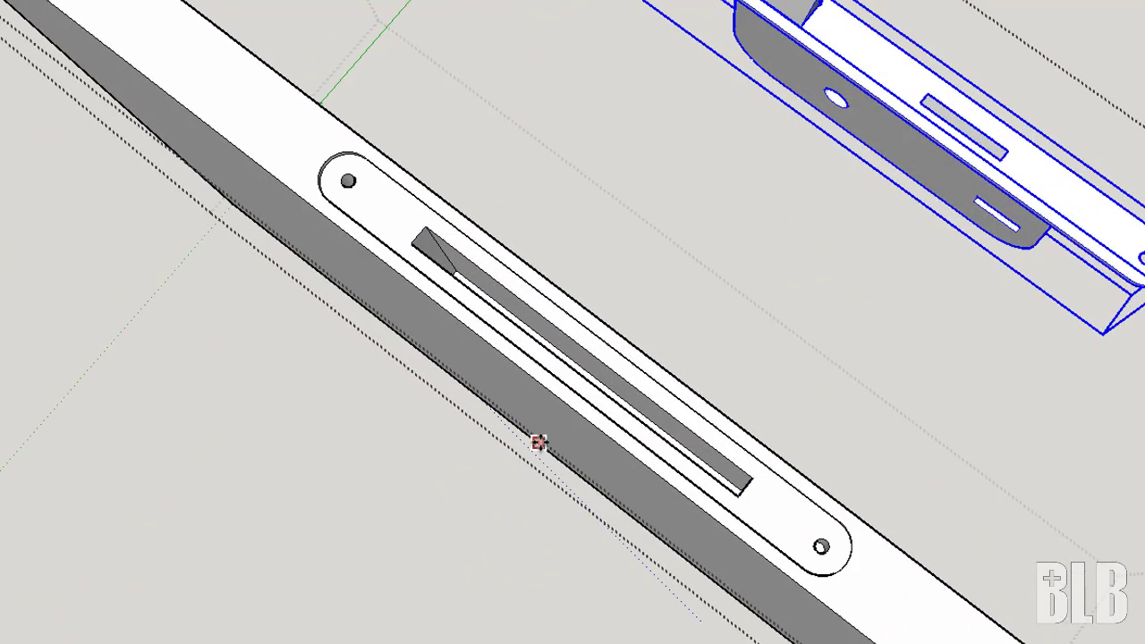
mouse_move(537, 439)
middle_mouse_down()
mouse_move(659, 391)
mouse_move(677, 400)
middle_mouse_up()
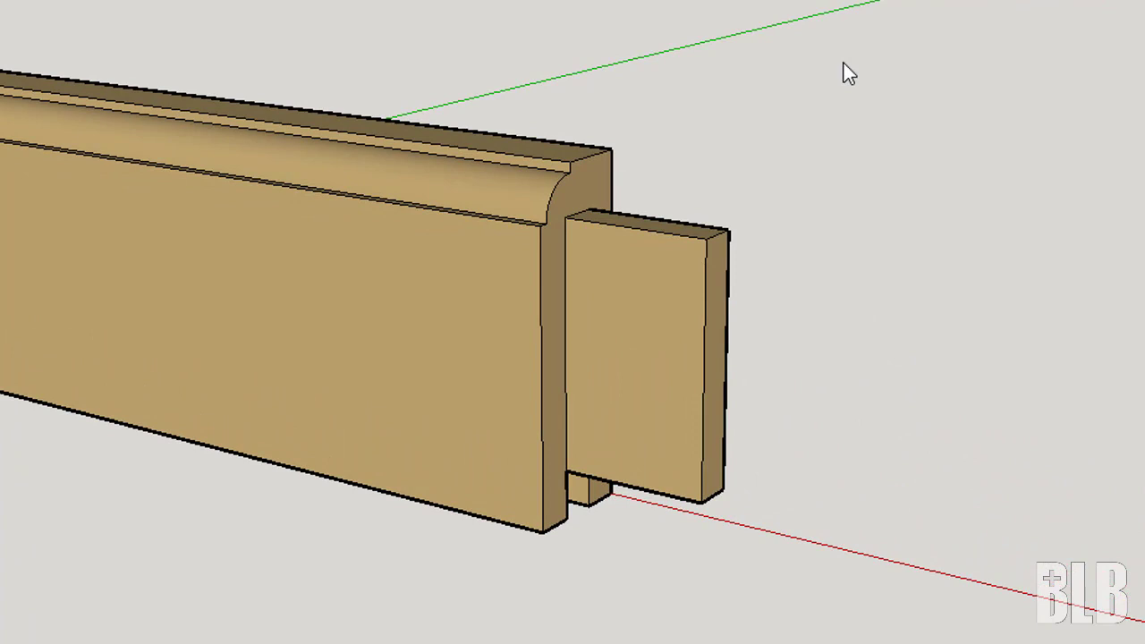
Stretch the moulded rail lengthwise from its tenon end with the Scale tool and deselect it
left_click(431, 316)
key("s")
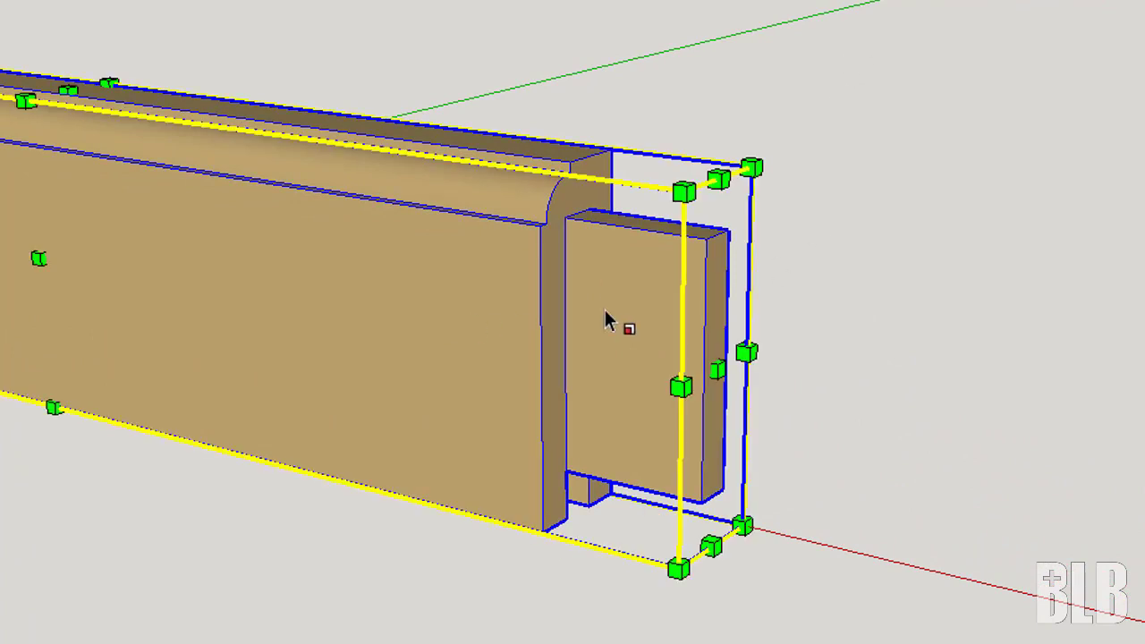
left_click_drag(715, 367, 1028, 429)
key("space")
left_click(995, 81)
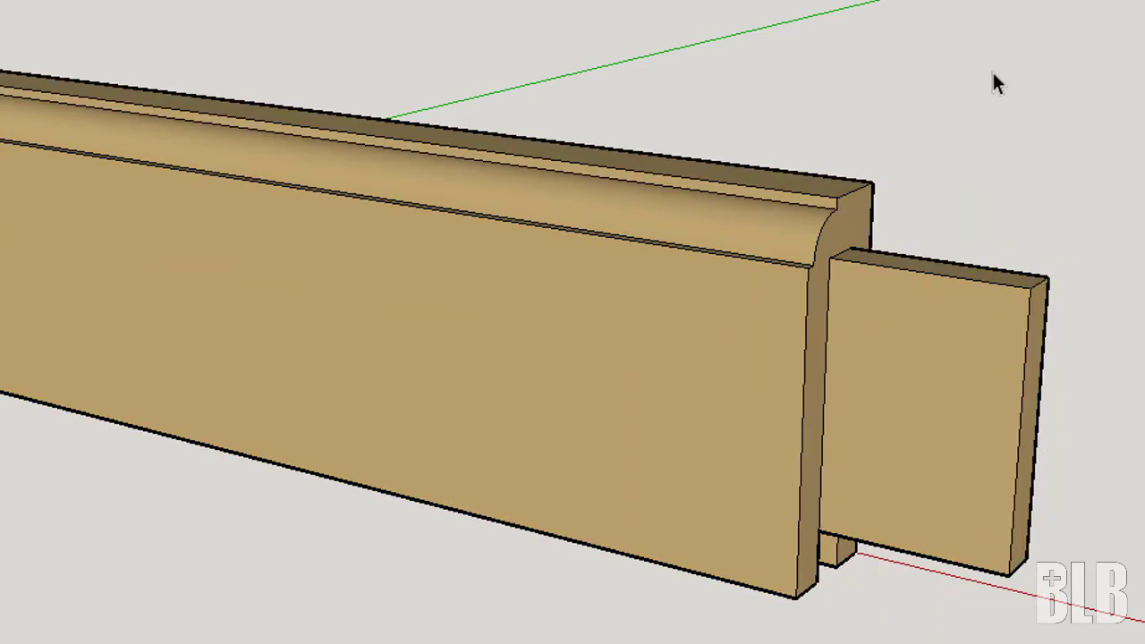
Measure the length of the scaled rail's tenon from its shoulder to its end
key("t")
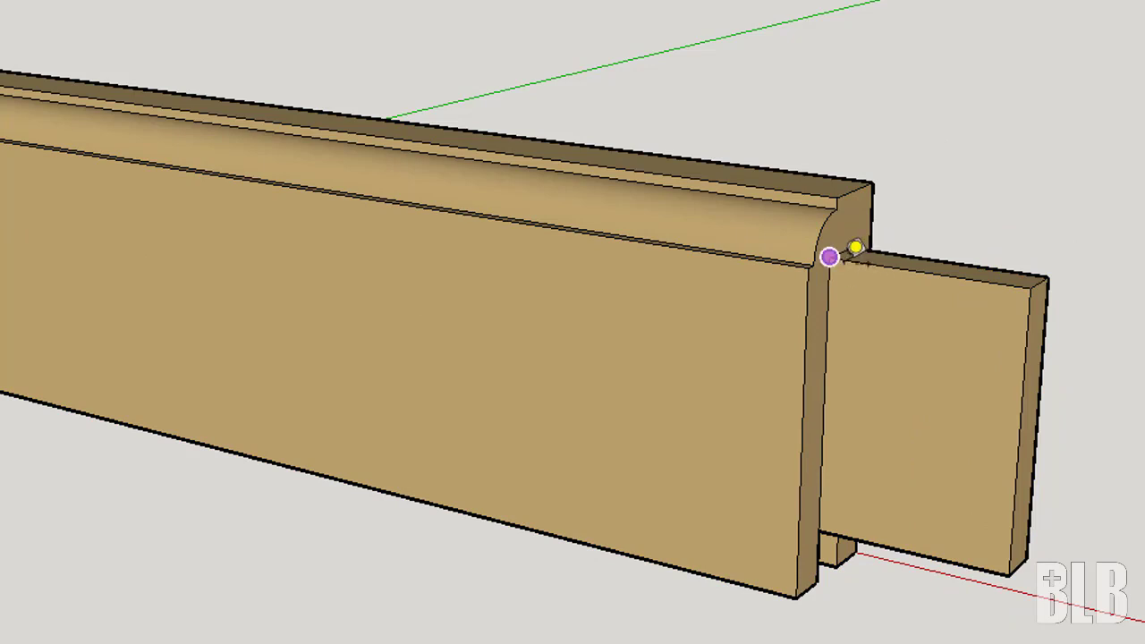
left_click(829, 258)
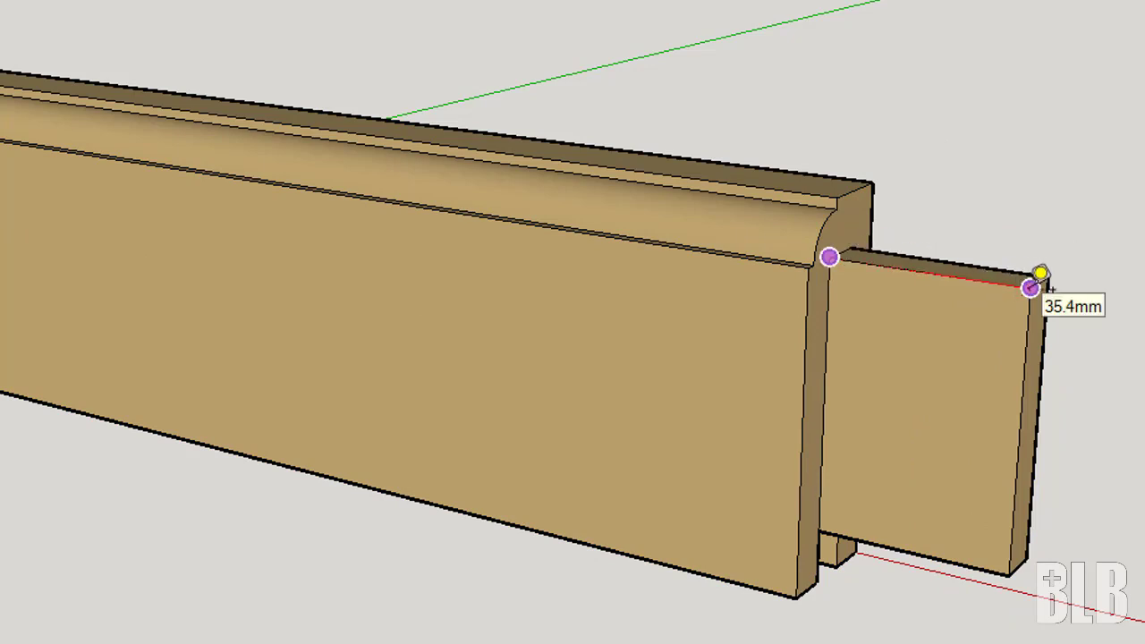
key("space")
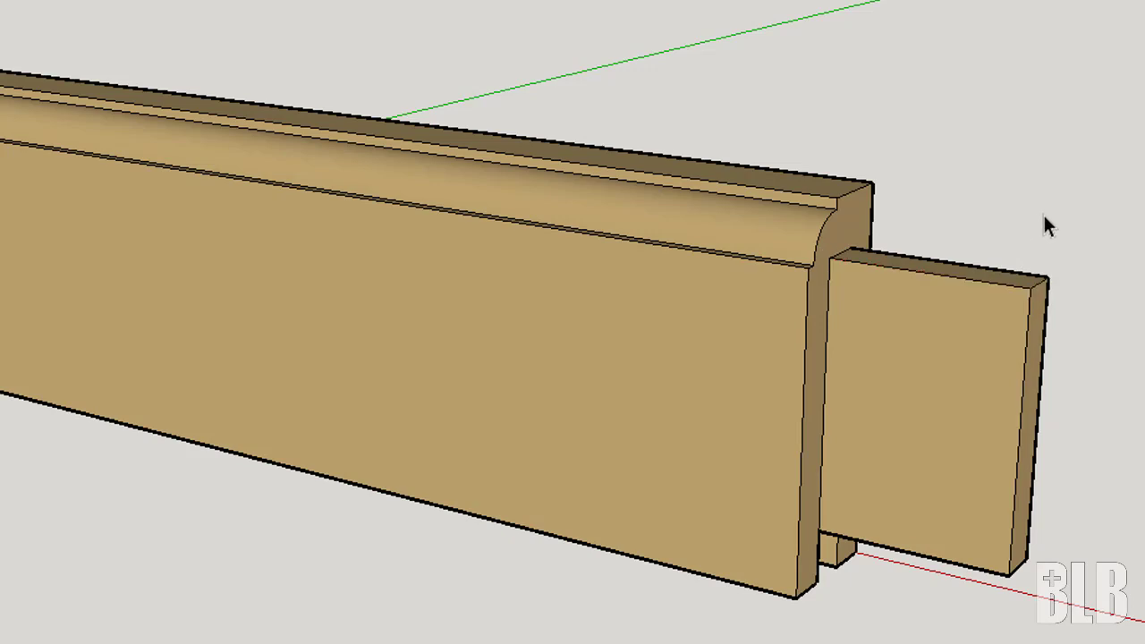
Lengthen the moulded rail with the Etire command from a point on its lower edge, using a Translation of 50 mm
scroll(1042, 216, "down", 4)
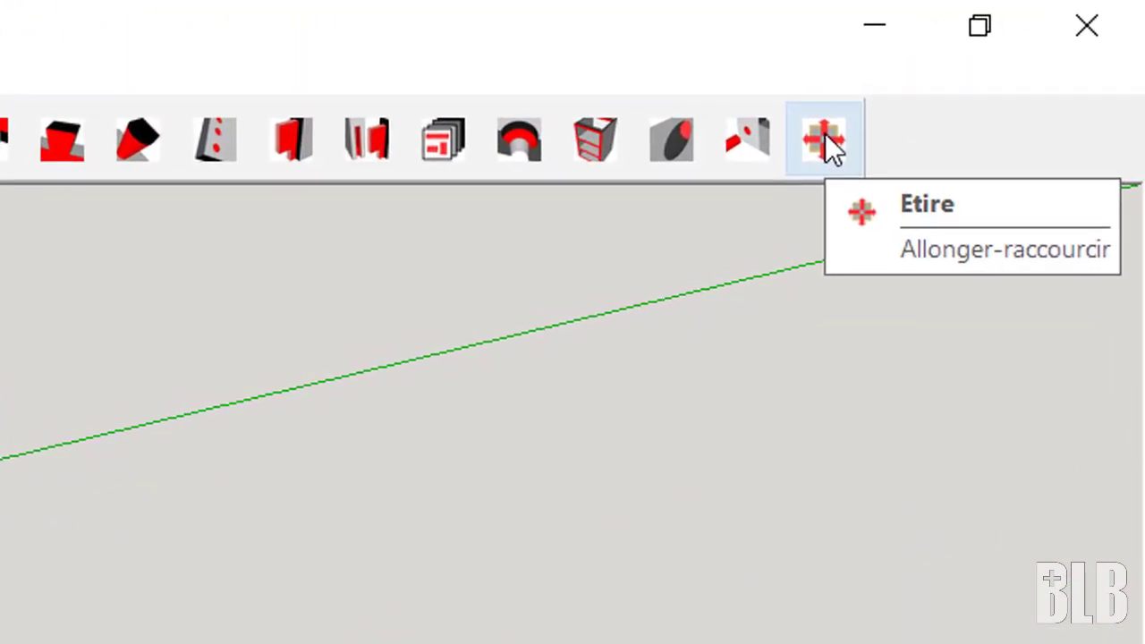
left_click(899, 113)
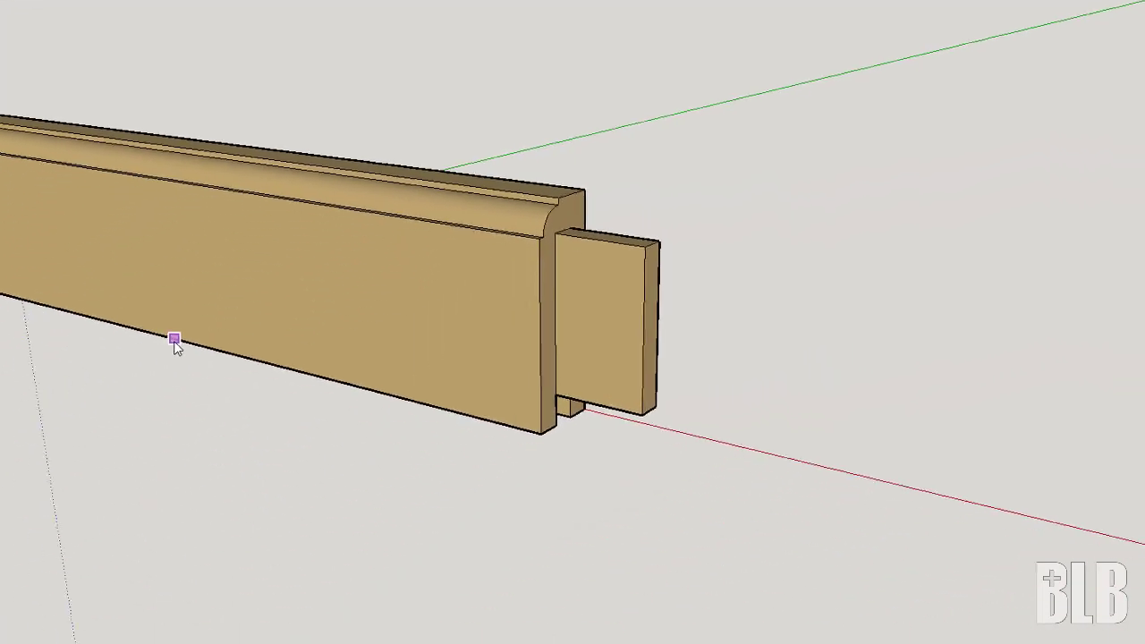
left_click(175, 339)
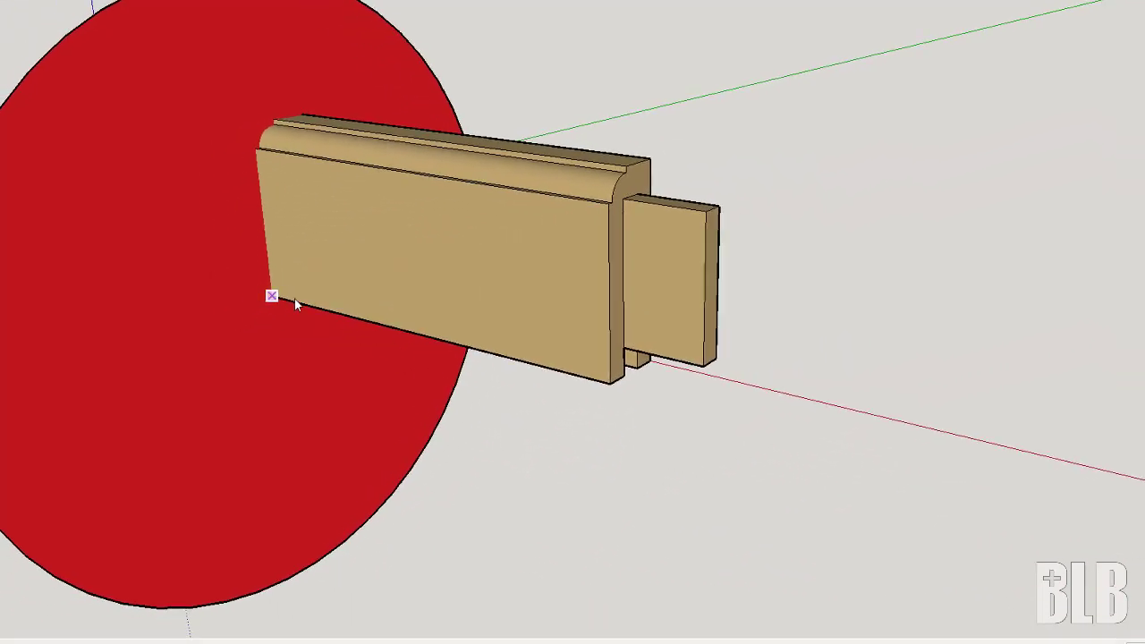
left_click(394, 327)
right_click(394, 325)
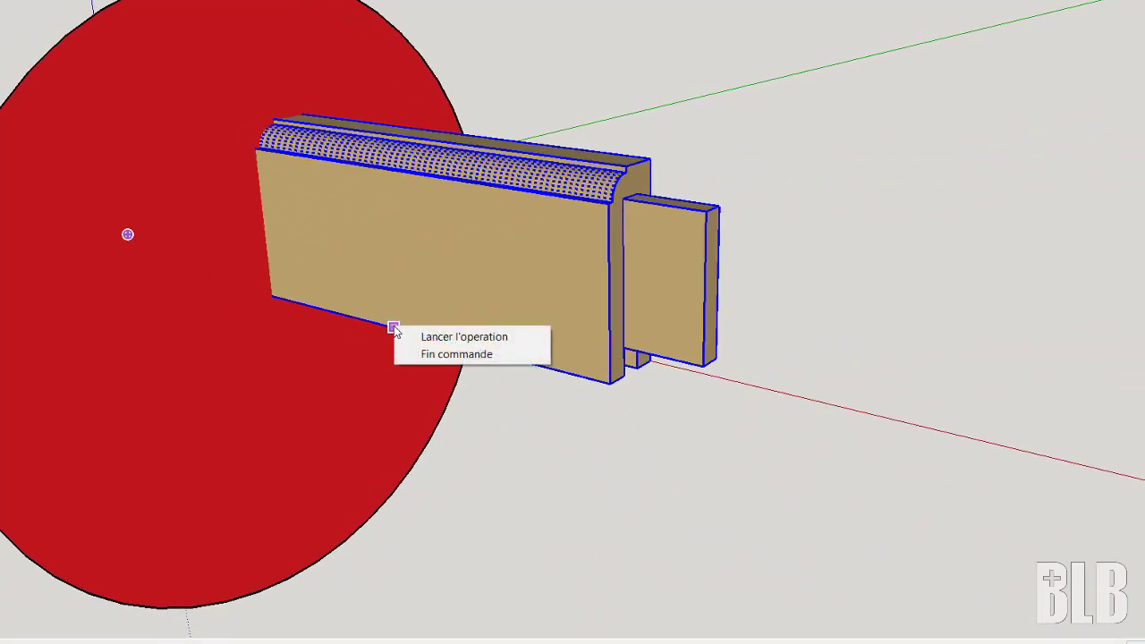
left_click(425, 337)
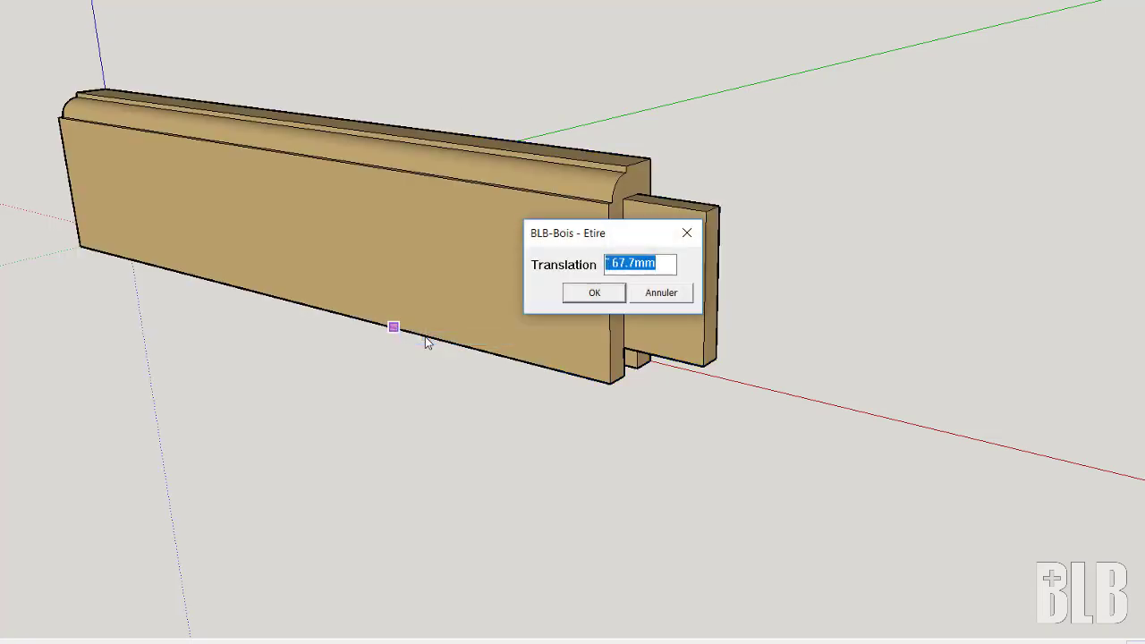
type("50")
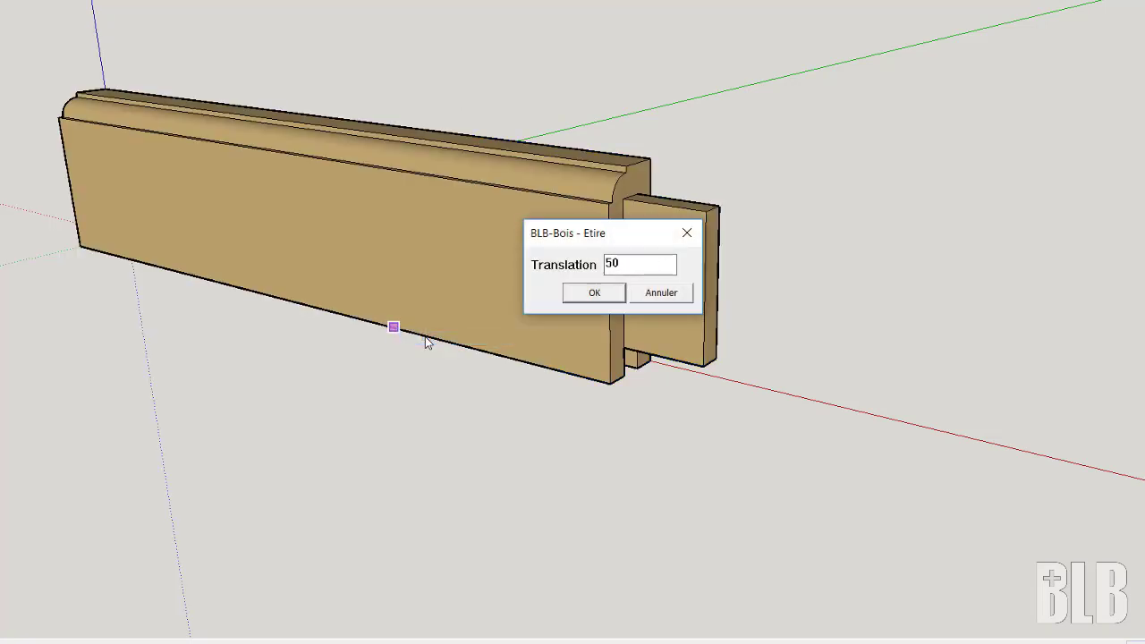
key("Return")
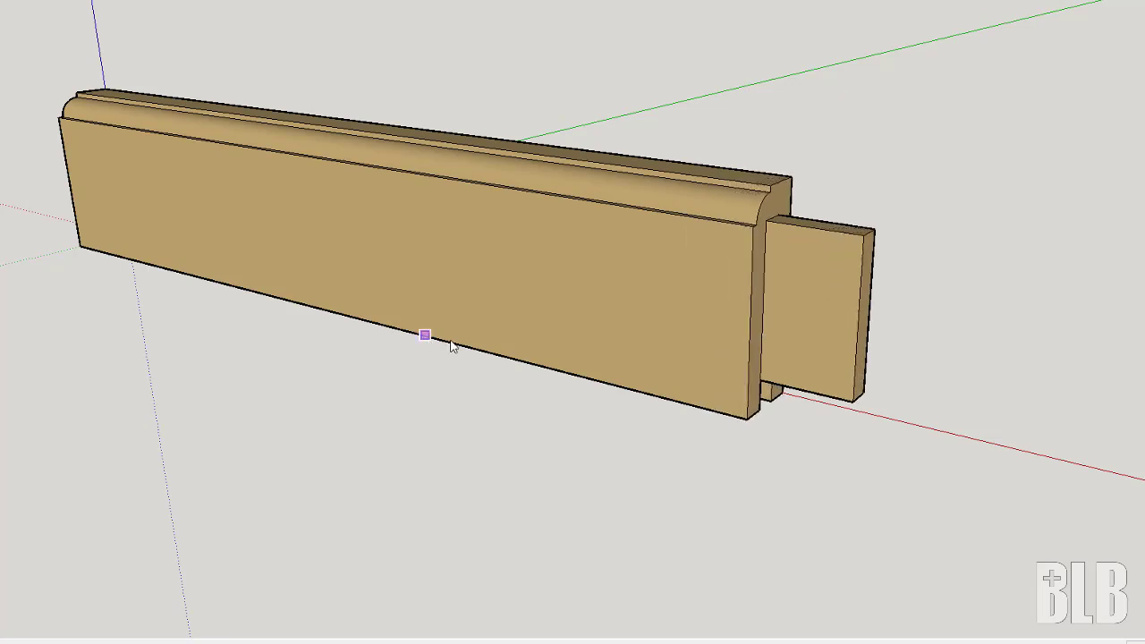
Measure the tenon's length on the rail lengthened with Etire
left_click(766, 220)
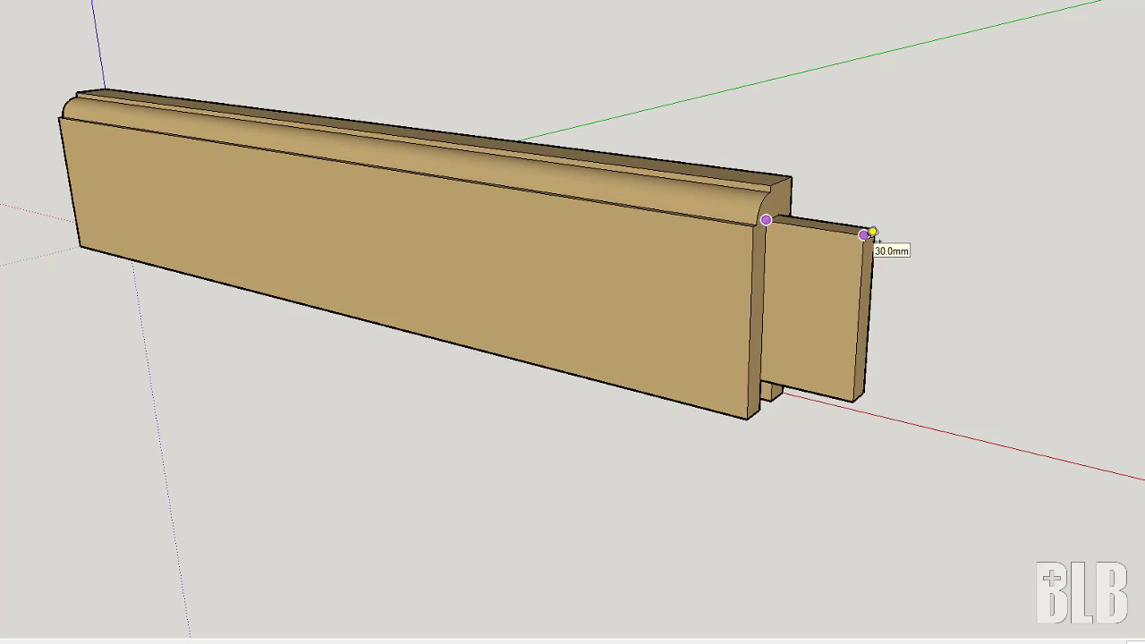
left_click(872, 233)
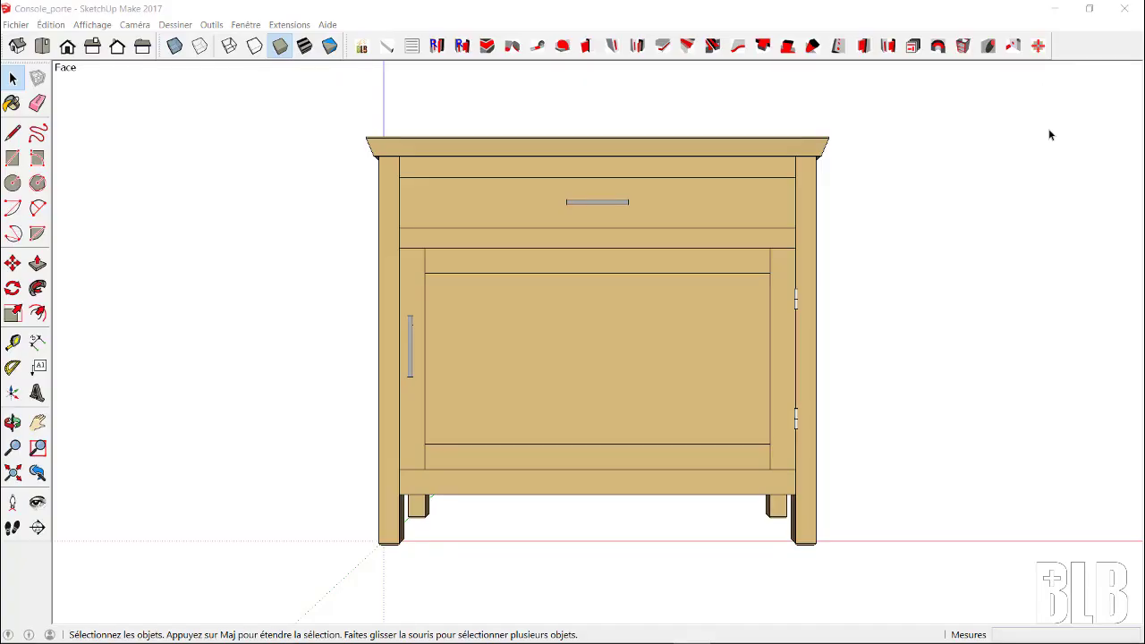
Shorten the console's width with Etire from a point on the lower front rail, using a Translation of -50 mm, and leave the command
left_click(1037, 45)
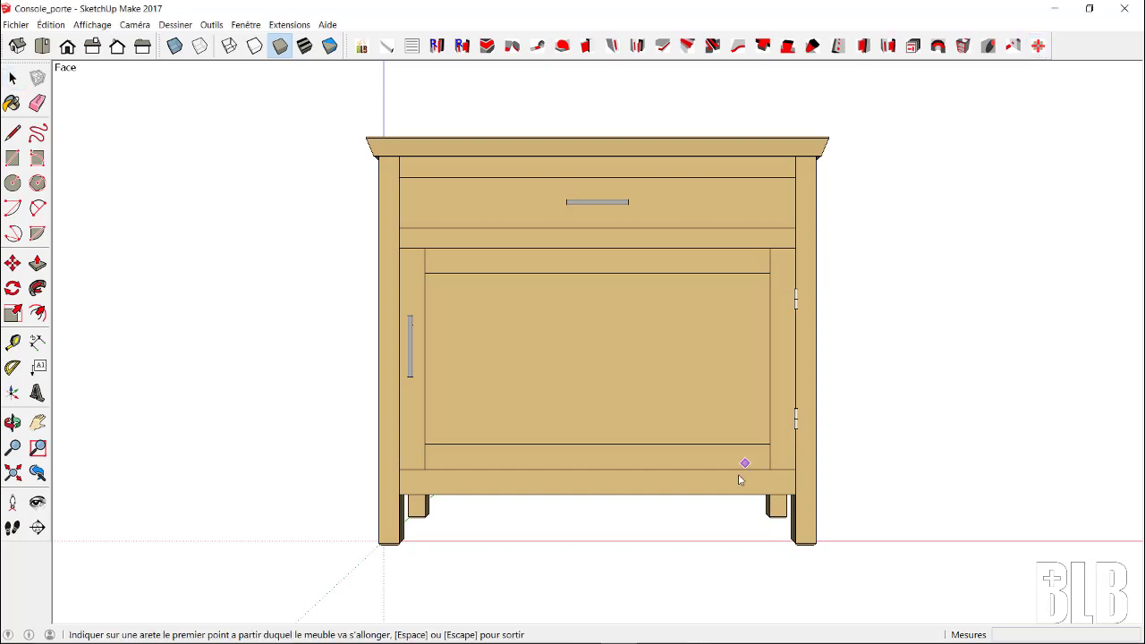
left_click(646, 497)
left_click(735, 498)
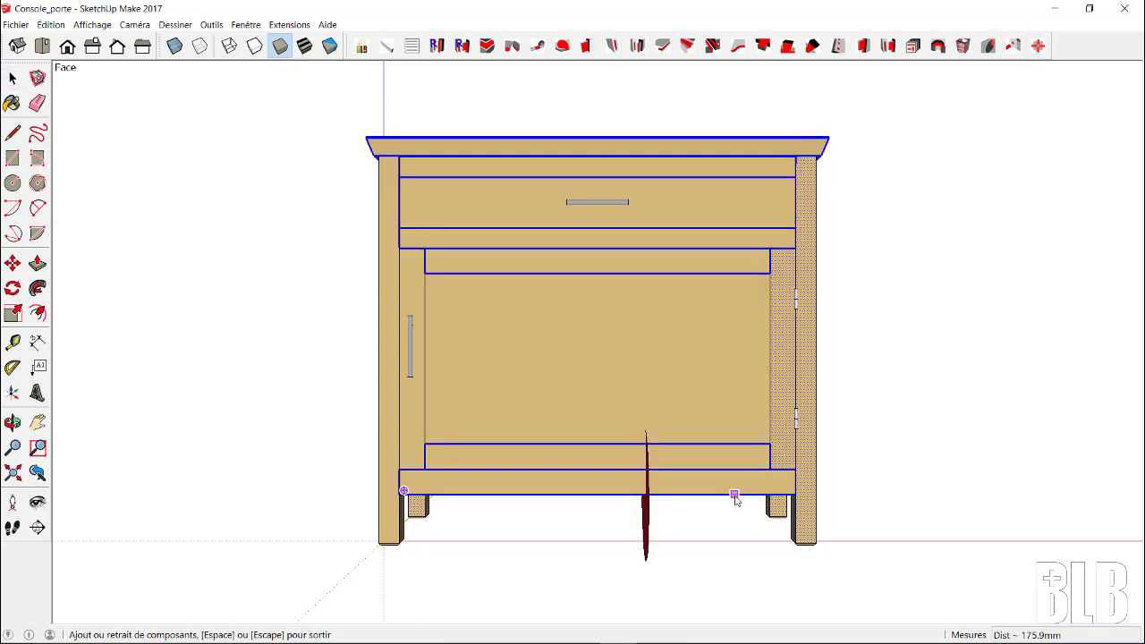
right_click(735, 499)
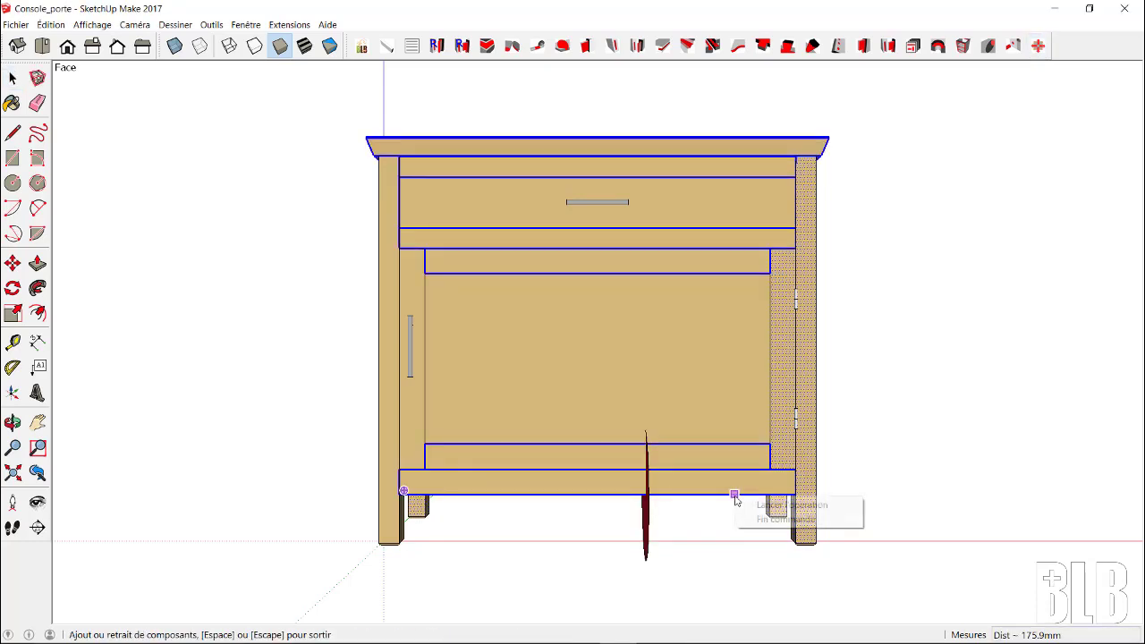
left_click(749, 504)
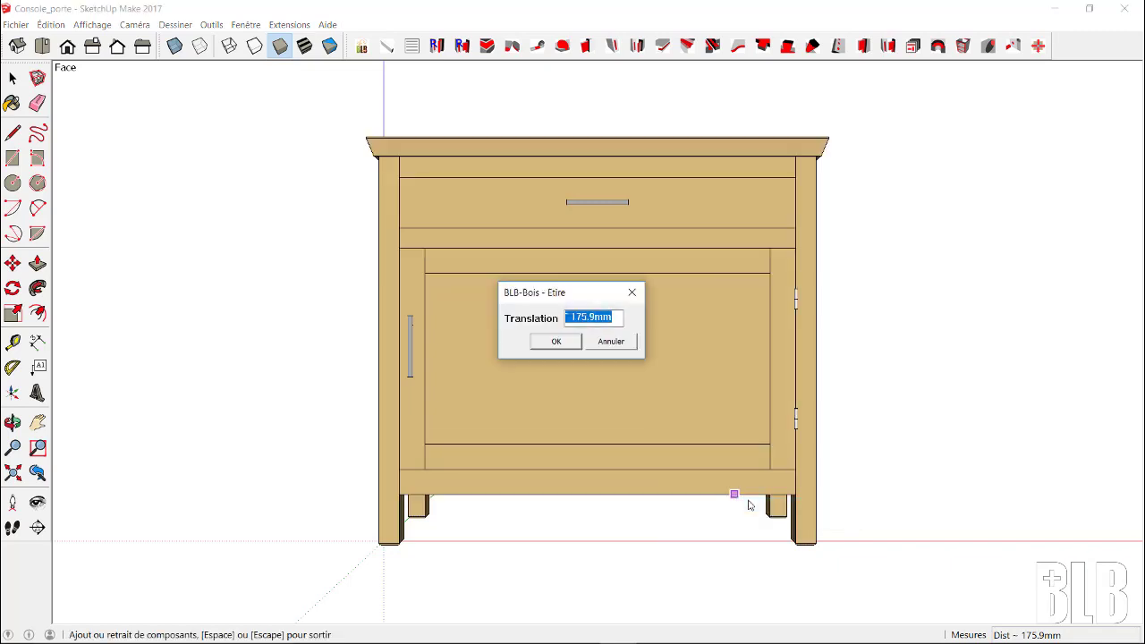
type("-5")
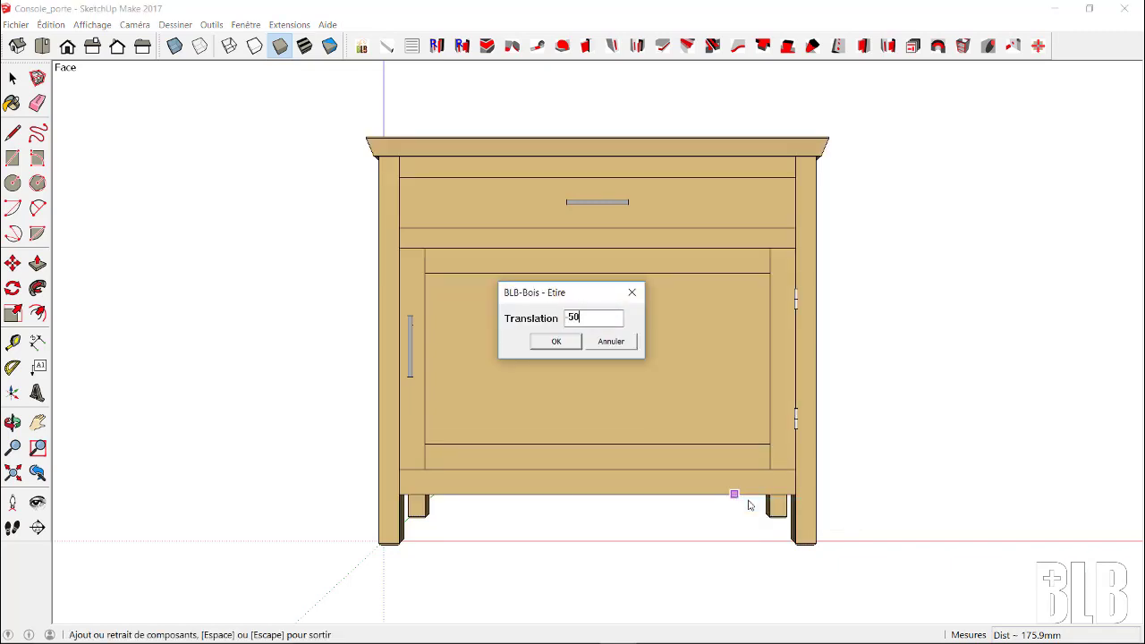
type("0")
key("Return")
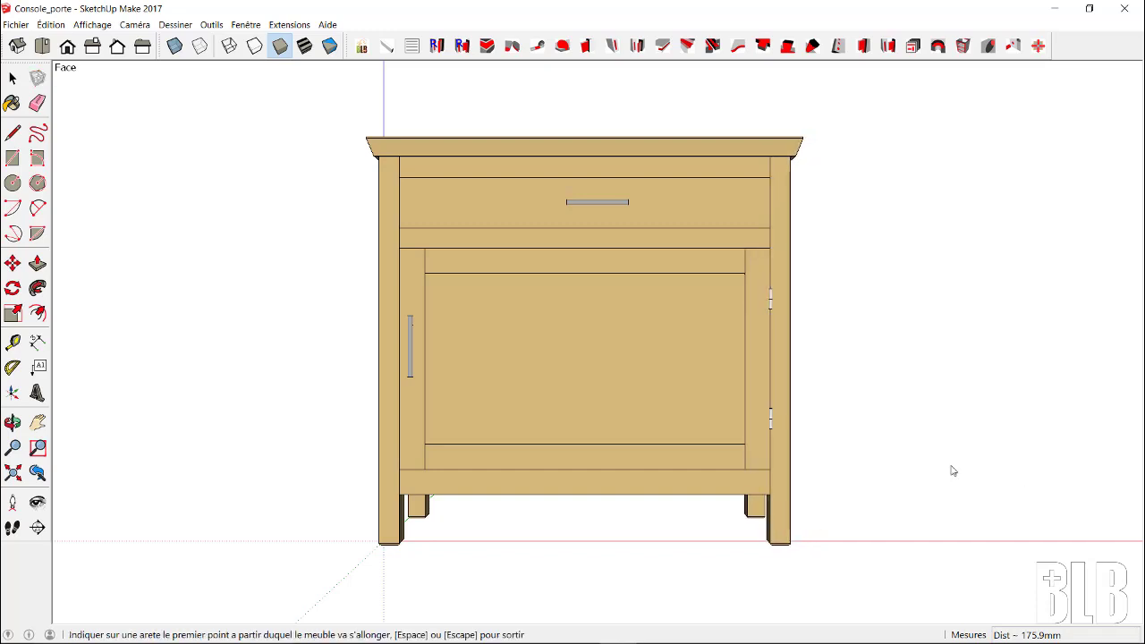
key("space")
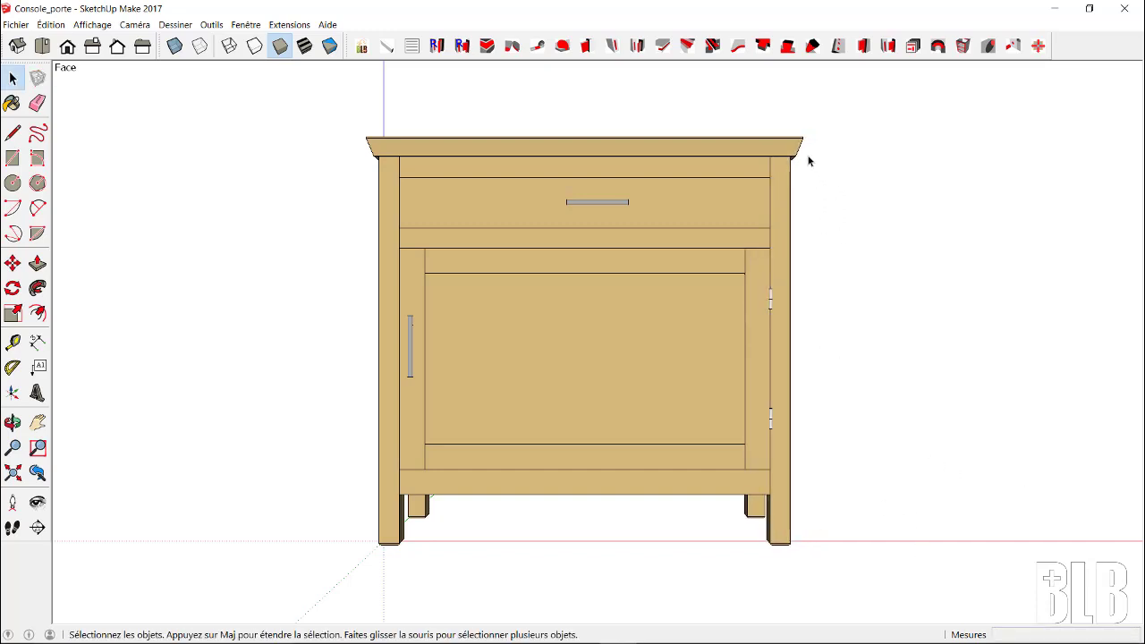
Move the console's right side assembly about 212 mm outward along the red axis, excluding the door stile, and inspect the separated joints
left_click_drag(733, 98, 921, 602)
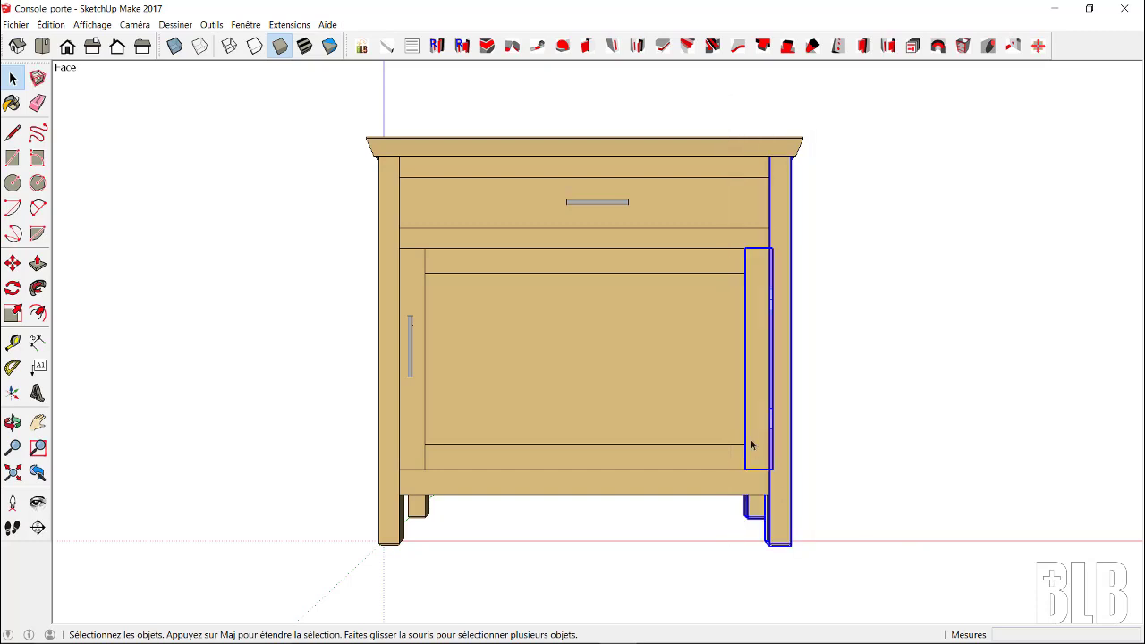
left_click(755, 430, "shift")
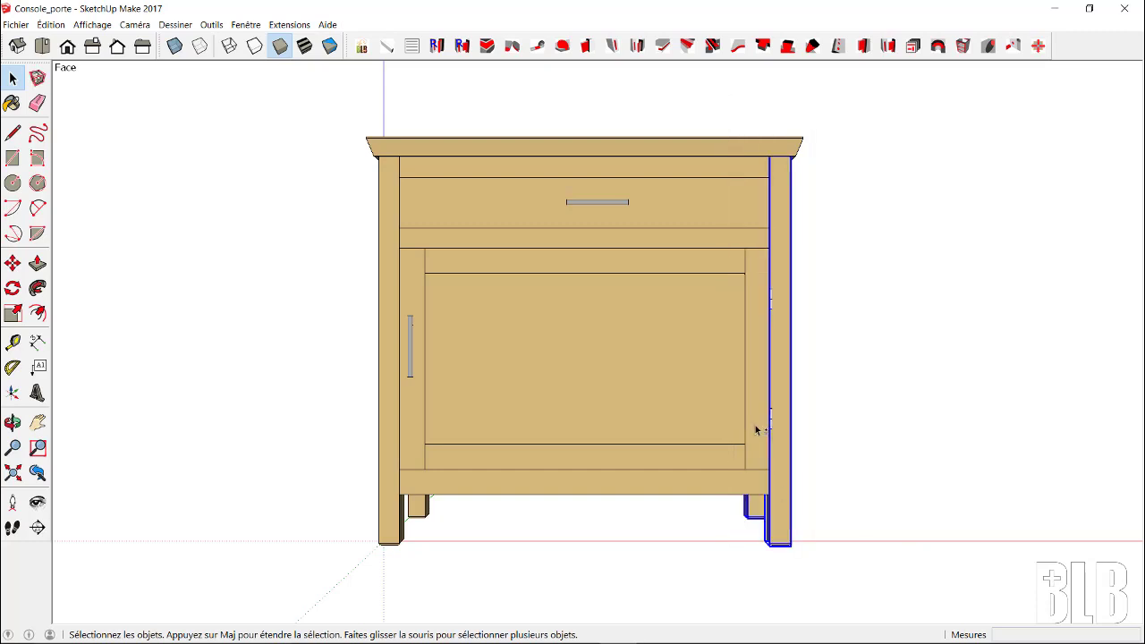
key("m")
left_click(782, 434)
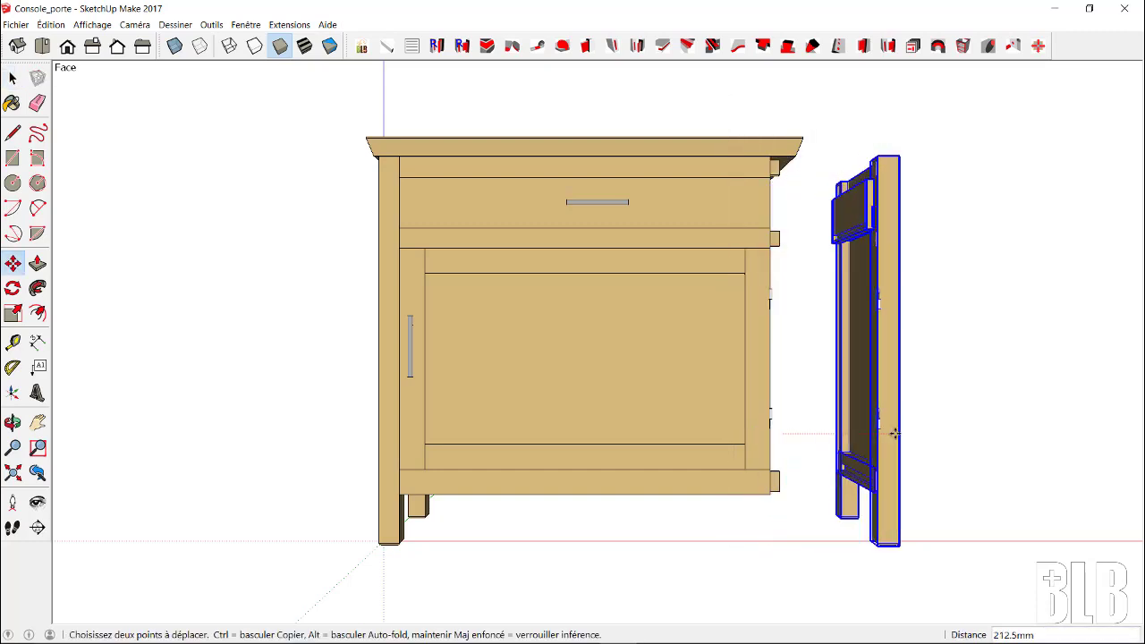
left_click(895, 435)
middle_click_drag(855, 519, 995, 490)
scroll(996, 490, "up", 3)
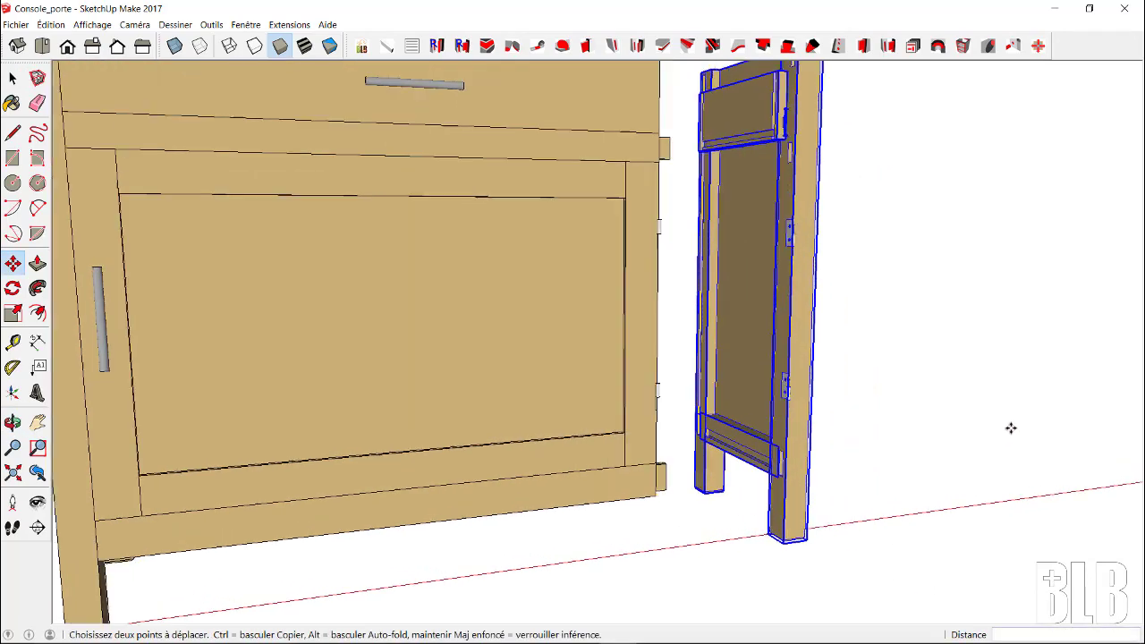
mouse_move(1009, 429)
middle_mouse_down()
mouse_move(897, 457)
mouse_move(646, 458)
mouse_move(697, 488)
mouse_move(871, 501)
mouse_move(1049, 470)
middle_mouse_up()
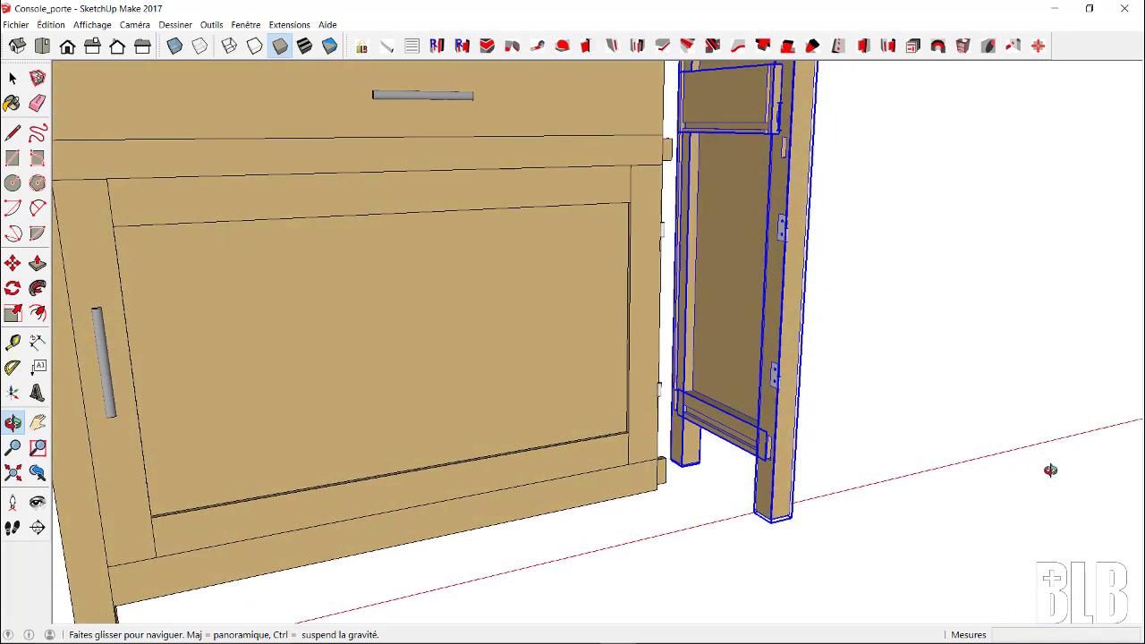
scroll(1051, 471, "down", 3)
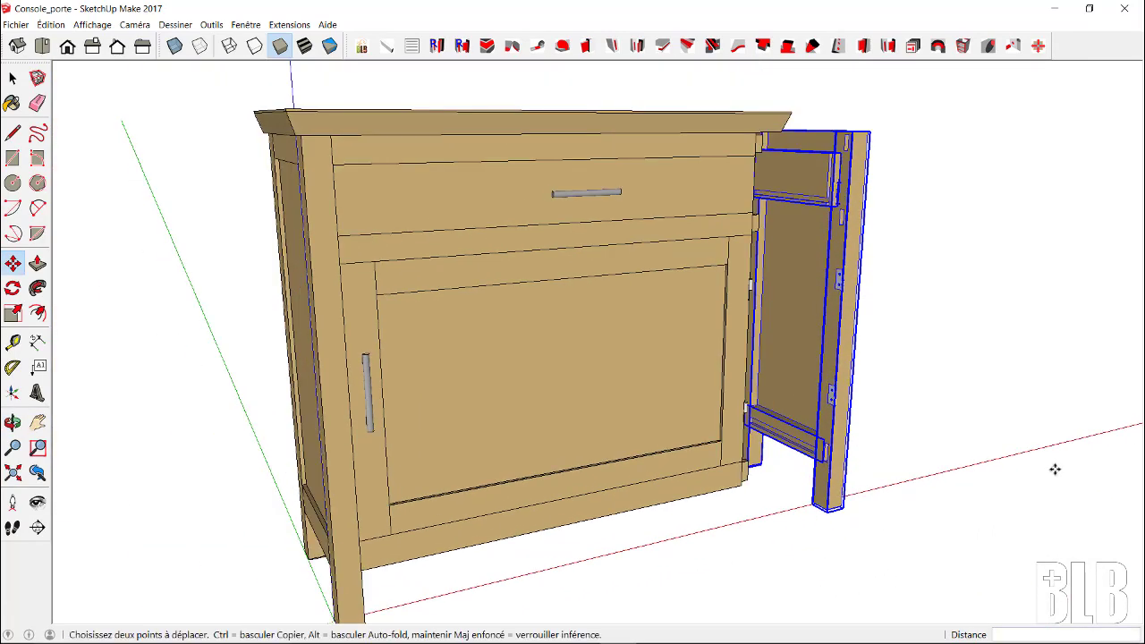
middle_click_drag(1054, 469, 1069, 487)
mouse_move(886, 474)
middle_mouse_down()
mouse_move(1047, 480)
mouse_move(1007, 500)
mouse_move(807, 534)
middle_mouse_up()
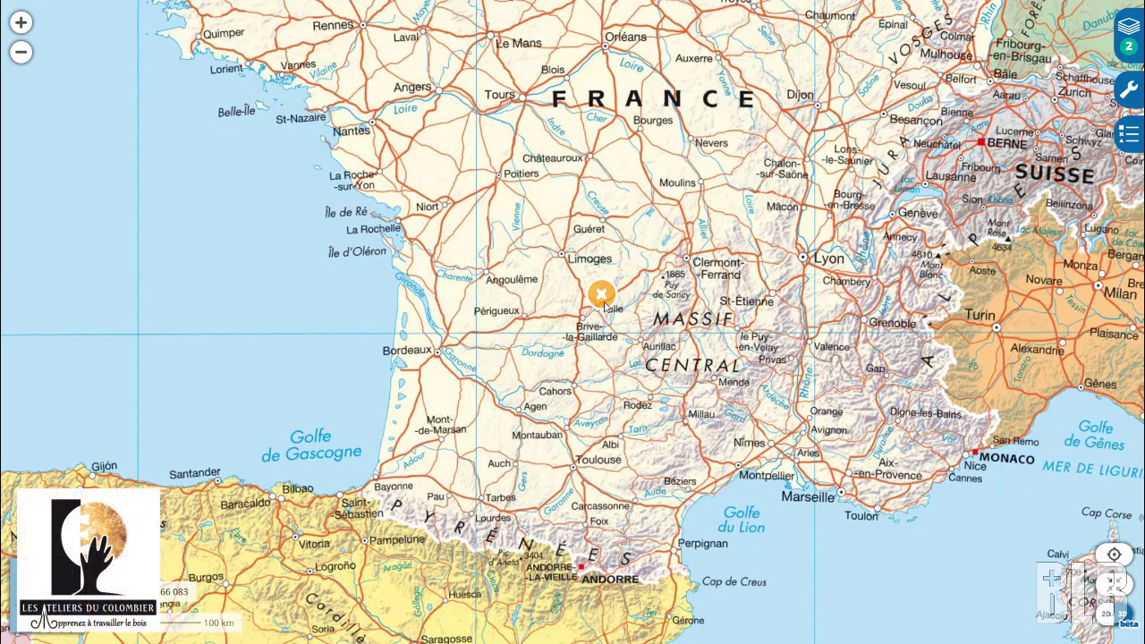
Switch to the map of France and examine the area around the location marker near Tulle
scroll(605, 306, "up", 1)
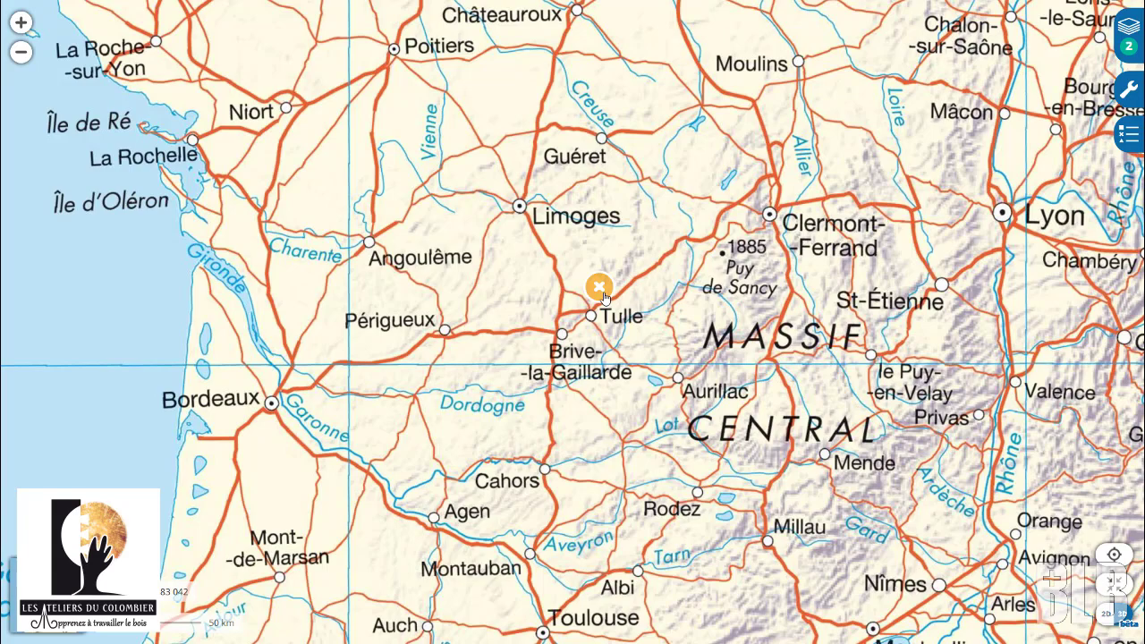
scroll(604, 297, "up", 1)
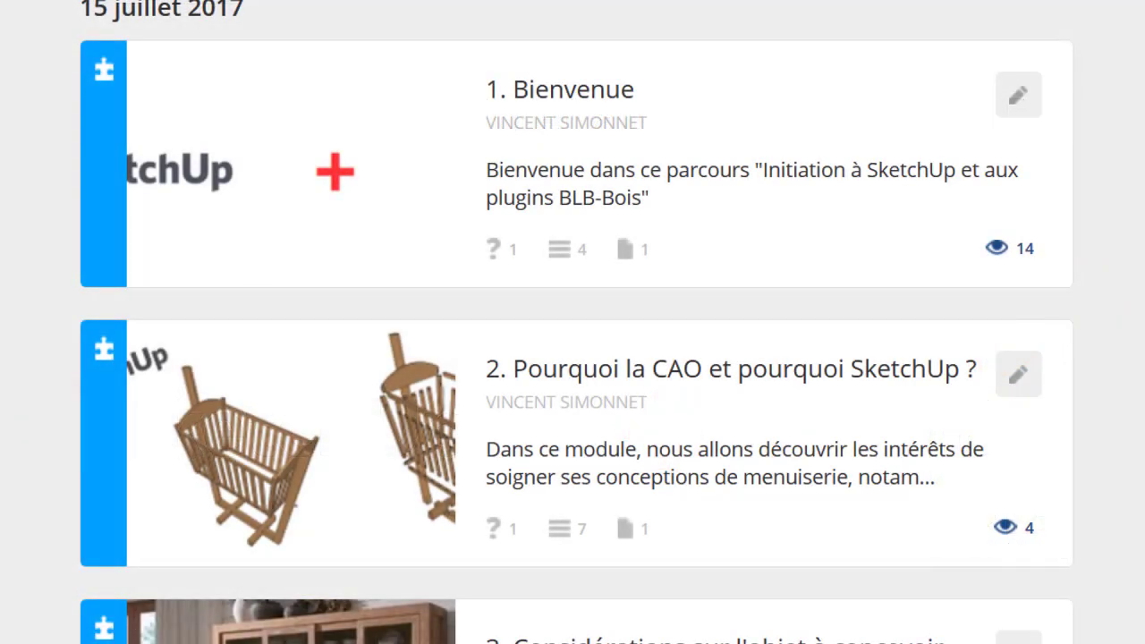
Switch to the online course page and review its modules from "1. Bienvenue" through "18. Modélisation du plateau"
scroll(572, 357, "down", 2)
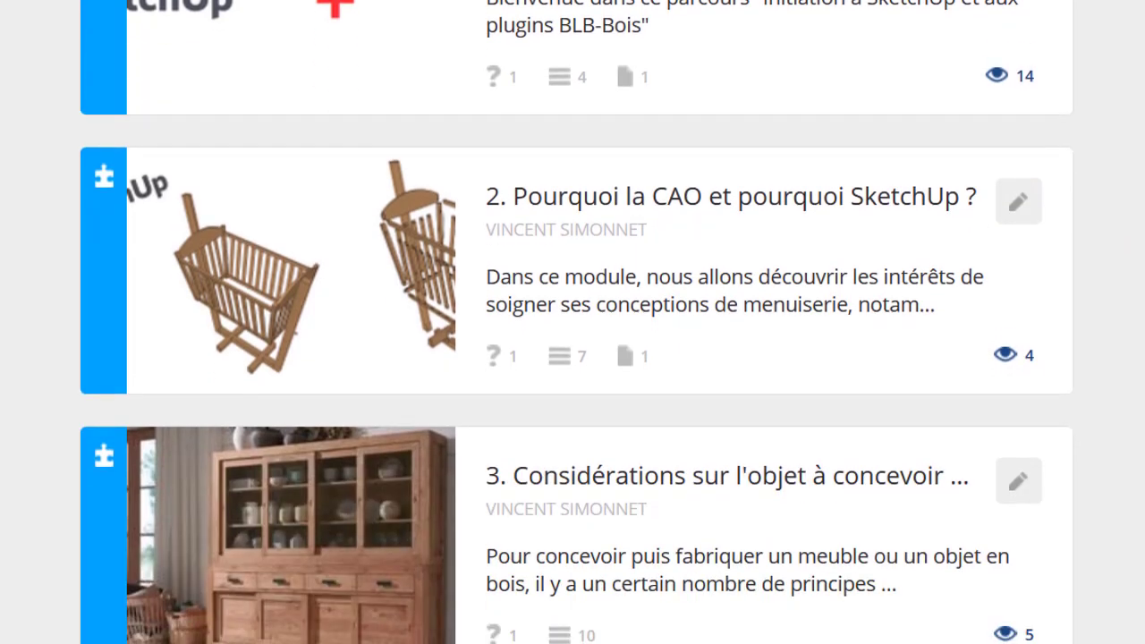
scroll(572, 357, "down", 6)
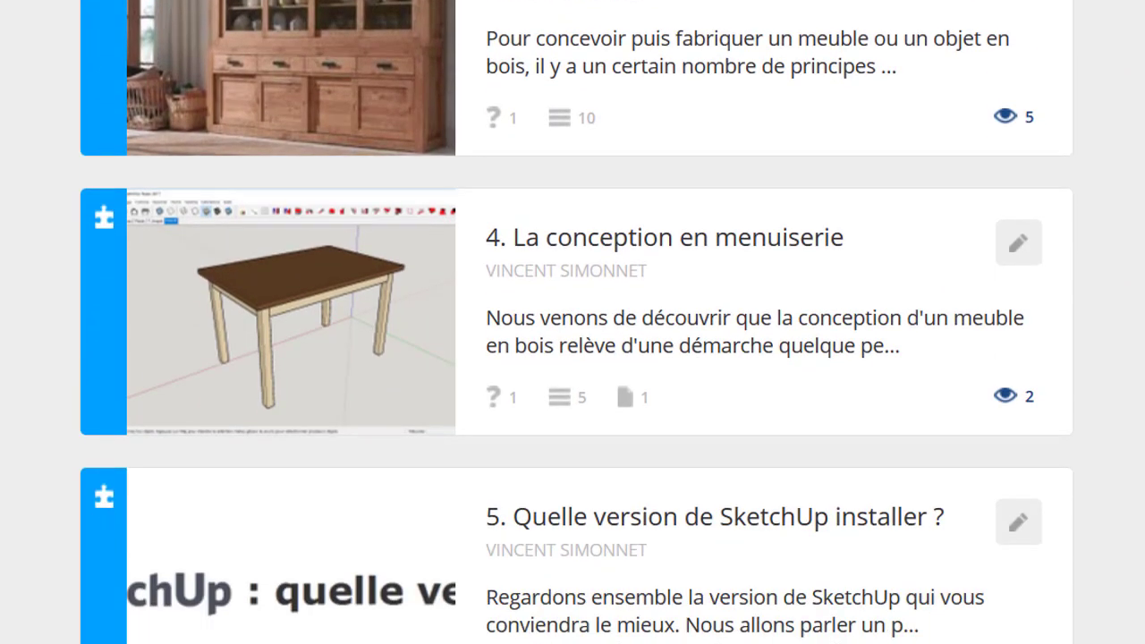
scroll(572, 357, "down", 2)
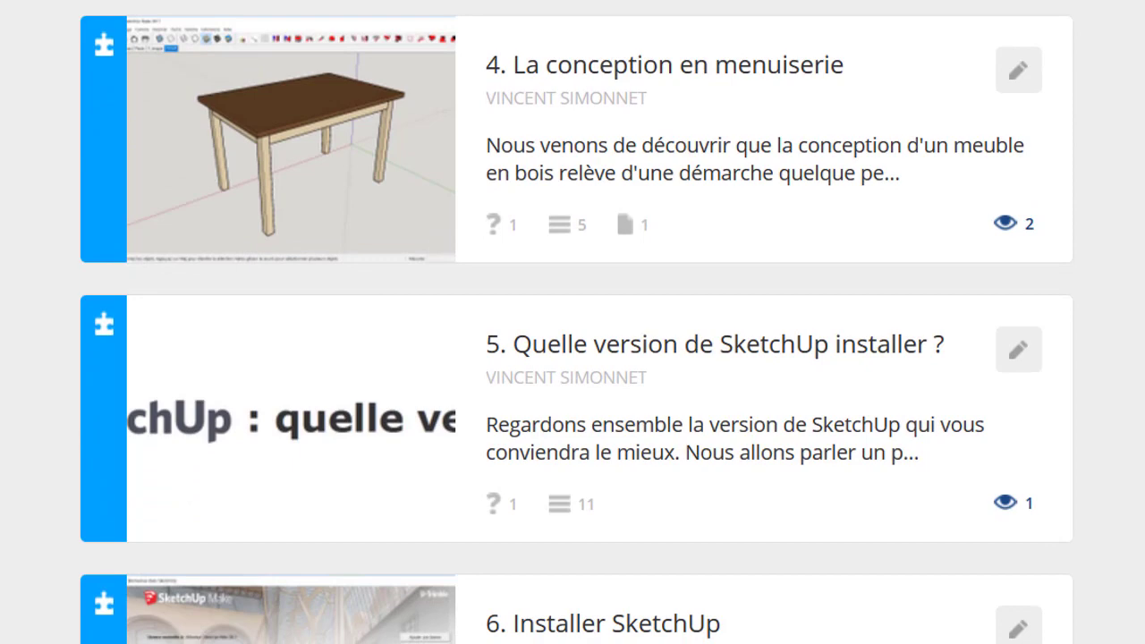
scroll(572, 358, "down", 2)
scroll(573, 358, "down", 2)
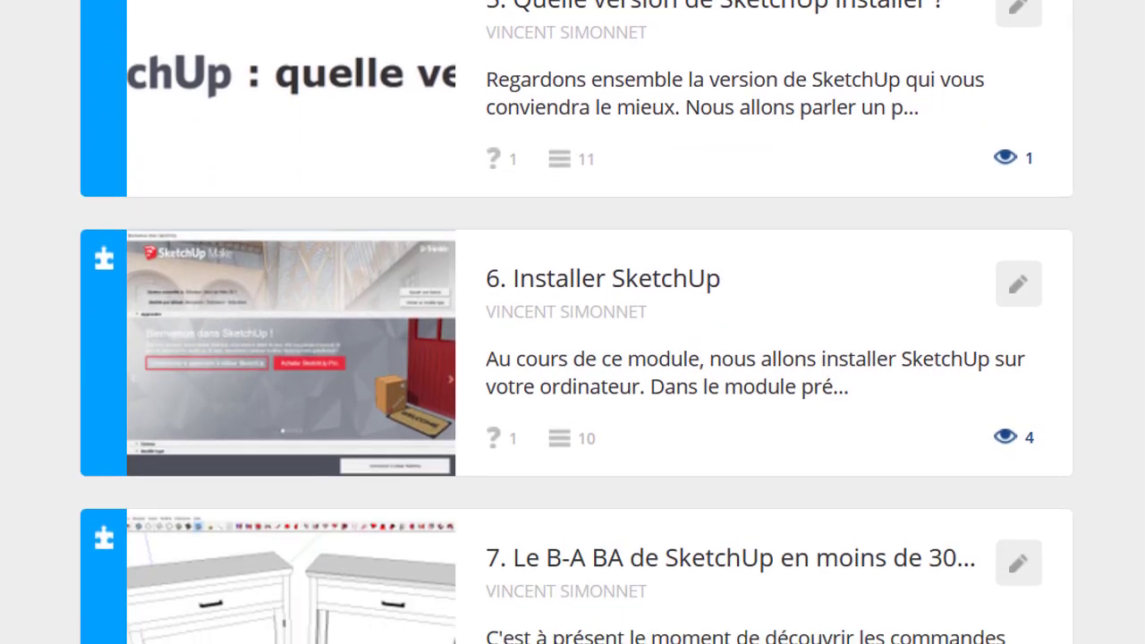
scroll(572, 357, "down", 2)
scroll(572, 358, "down", 2)
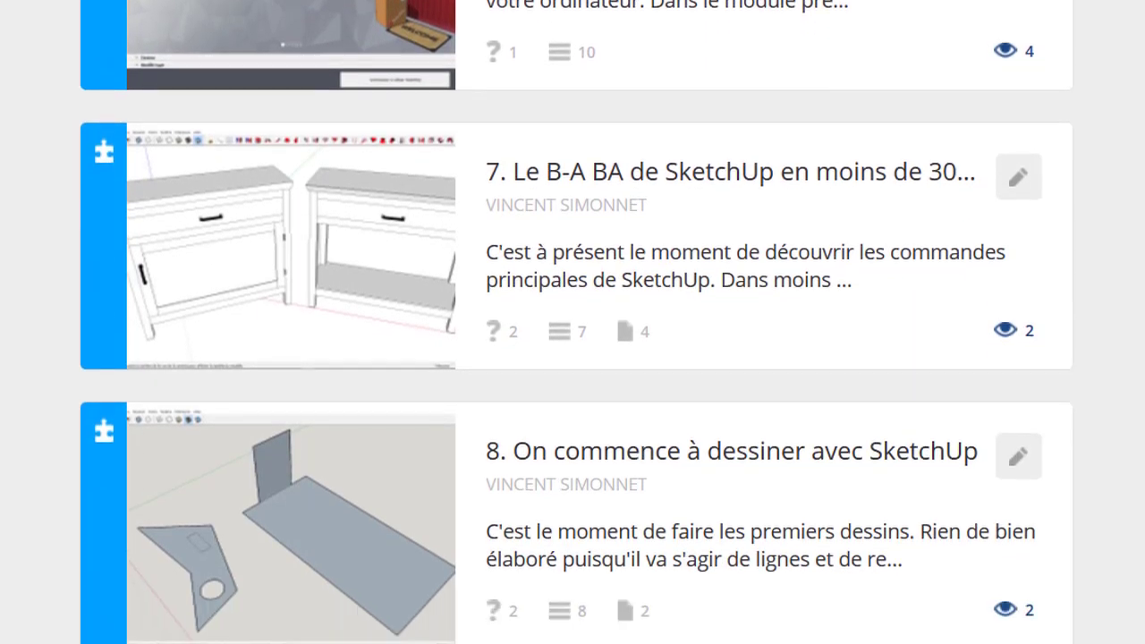
scroll(572, 358, "down", 8)
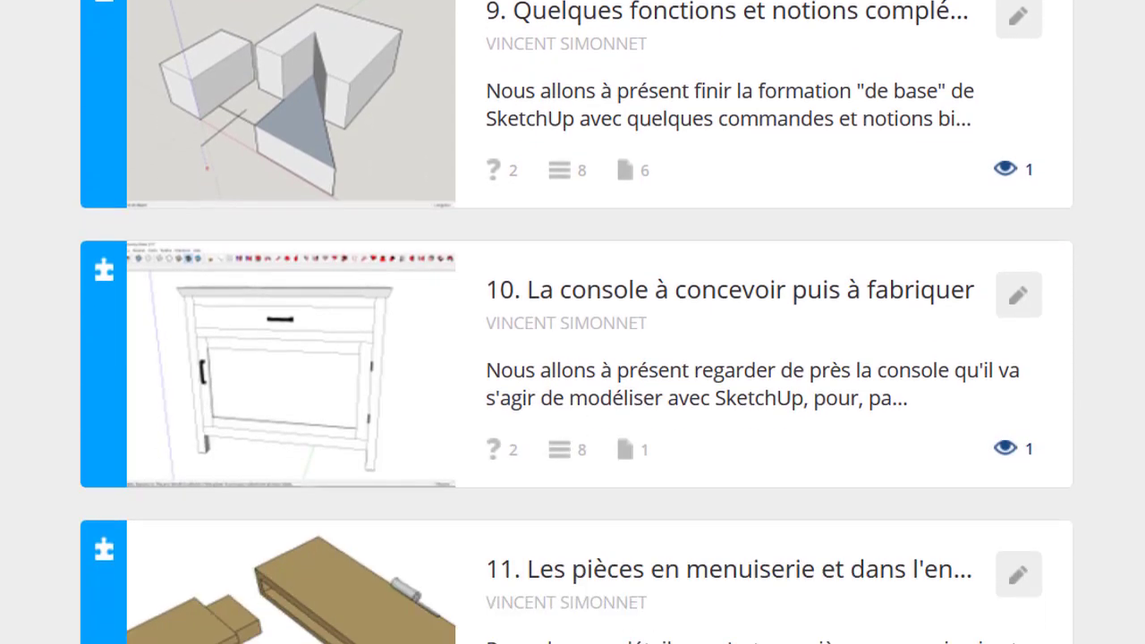
scroll(572, 358, "down", 5)
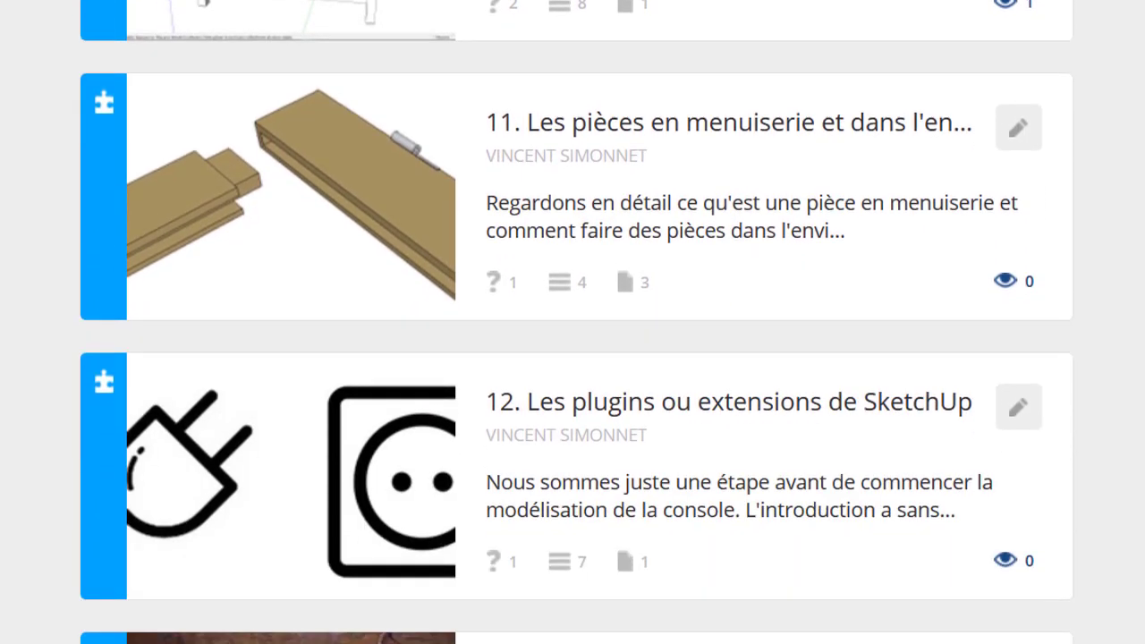
scroll(573, 358, "down", 4)
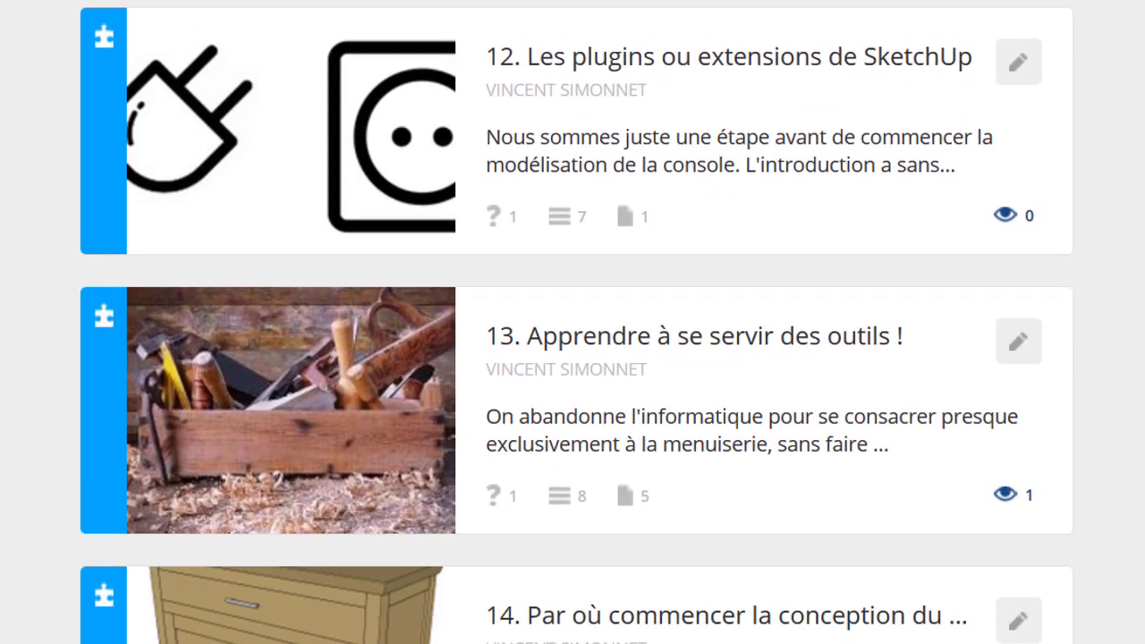
scroll(572, 358, "down", 2)
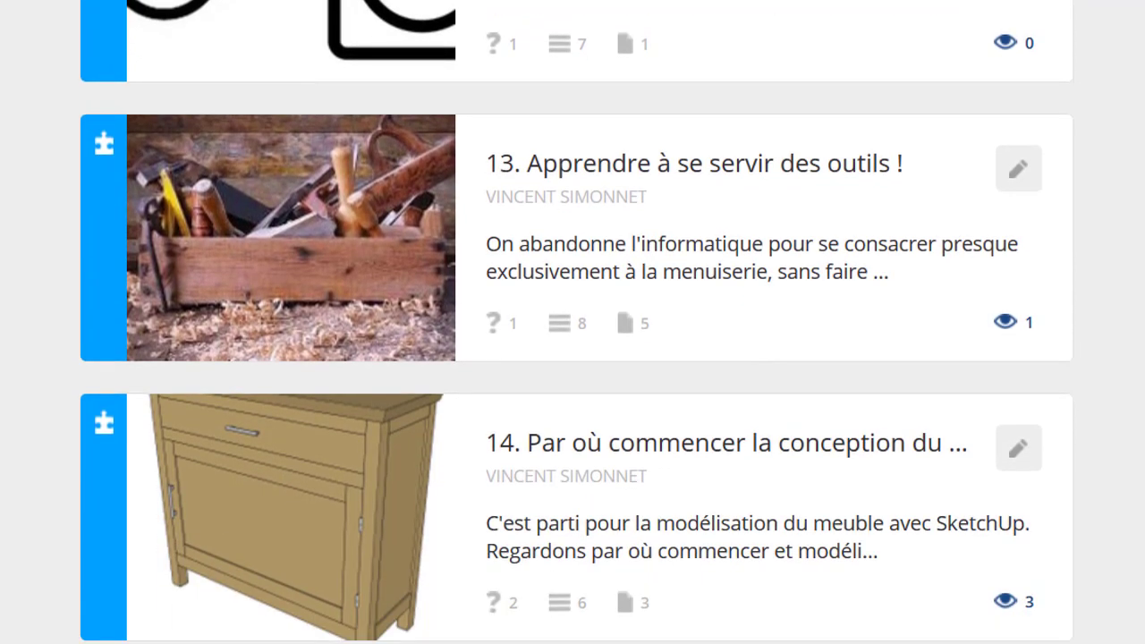
scroll(572, 358, "down", 6)
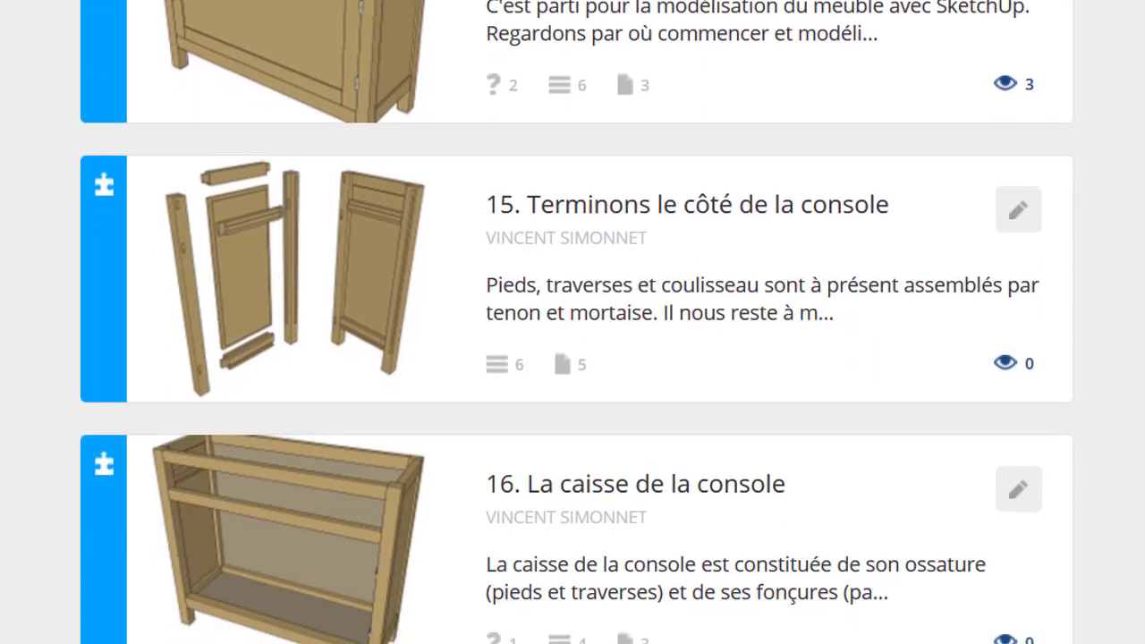
scroll(573, 358, "down", 10)
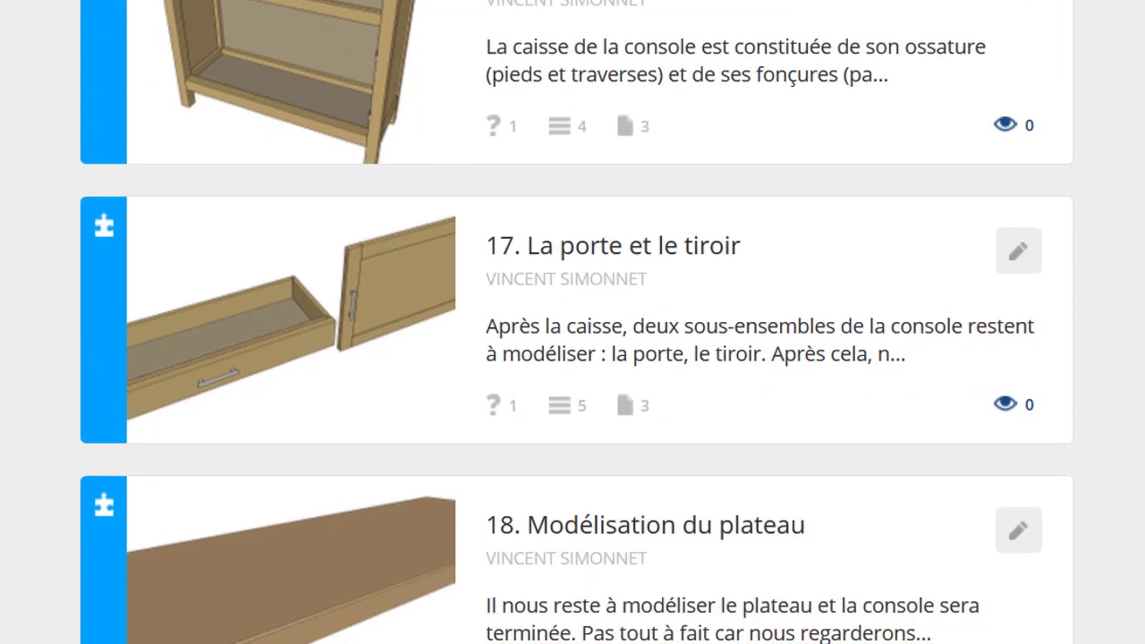
scroll(572, 358, "down", 4)
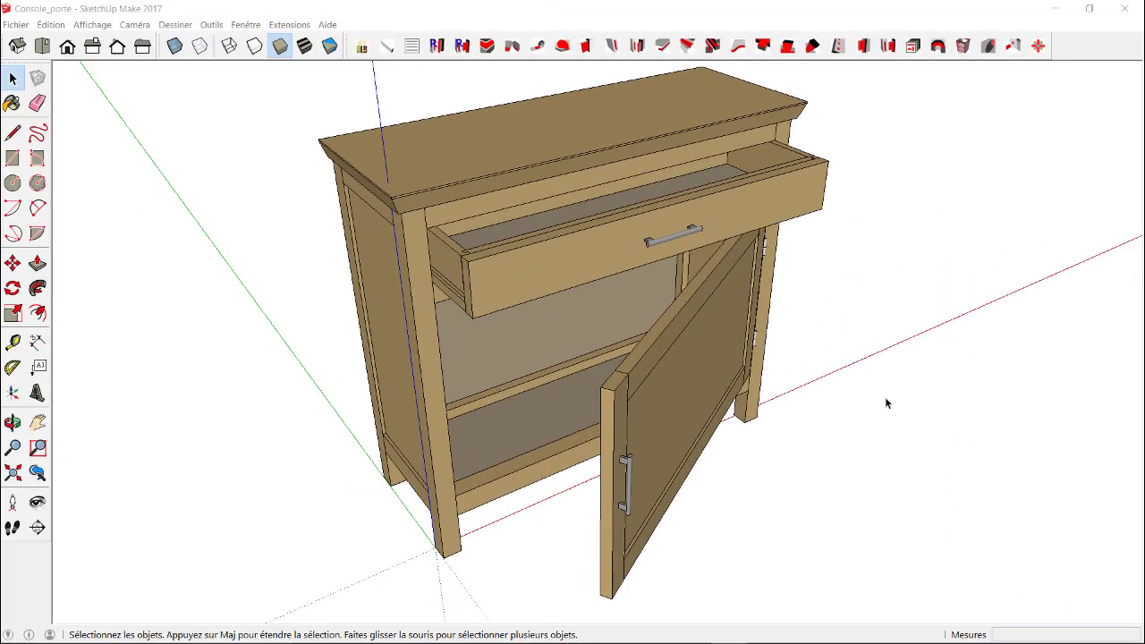
middle_click_drag(886, 403, 588, 401)
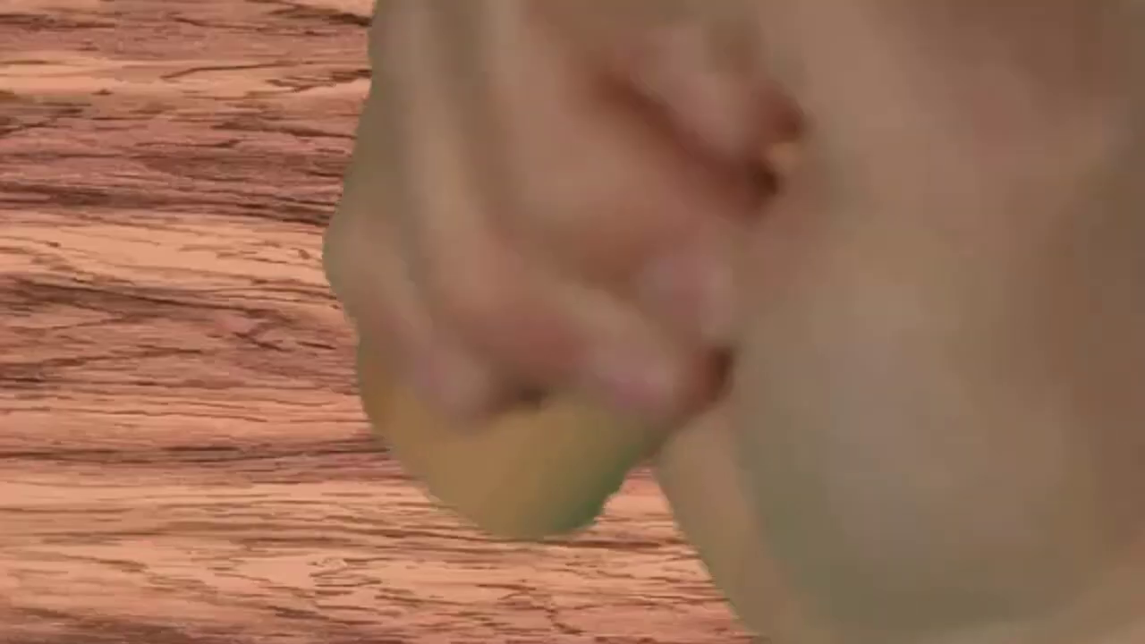